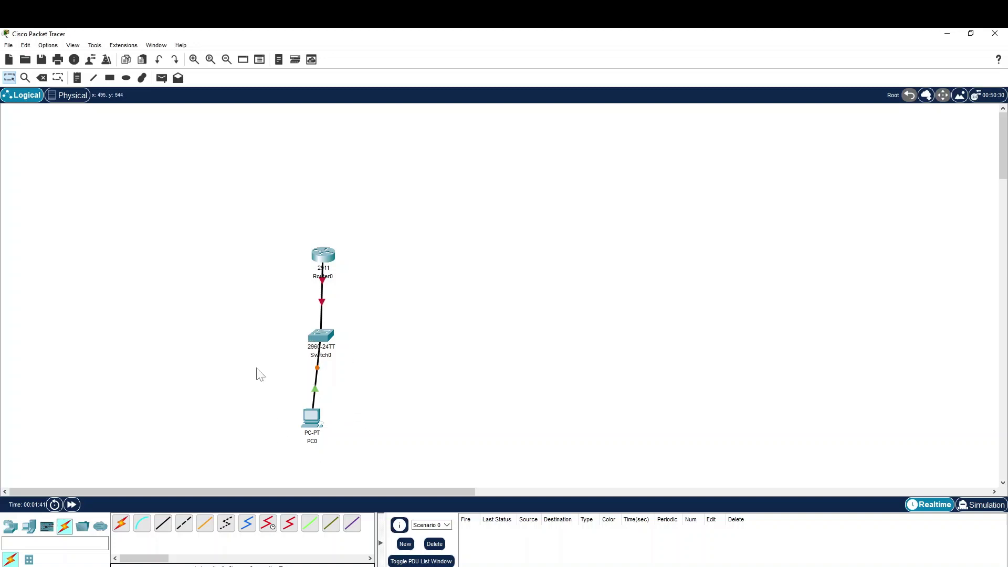
- Open Router0's command line, decline the initial configuration dialog with no, and start the router prompt
mouse_move(315, 423)
left_mouse_down()
mouse_move(318, 405)
mouse_move(320, 422)
left_mouse_up()
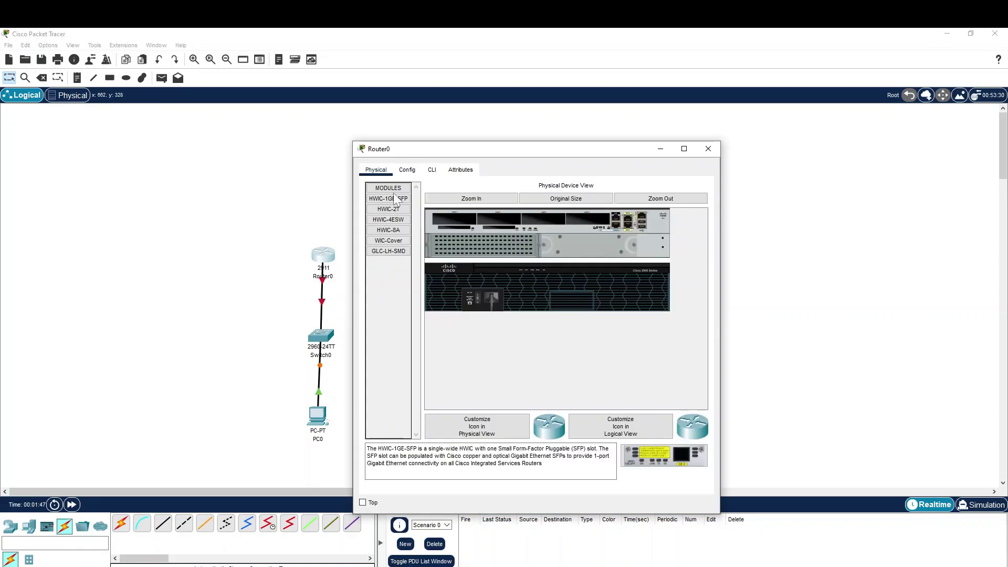
left_click(432, 170)
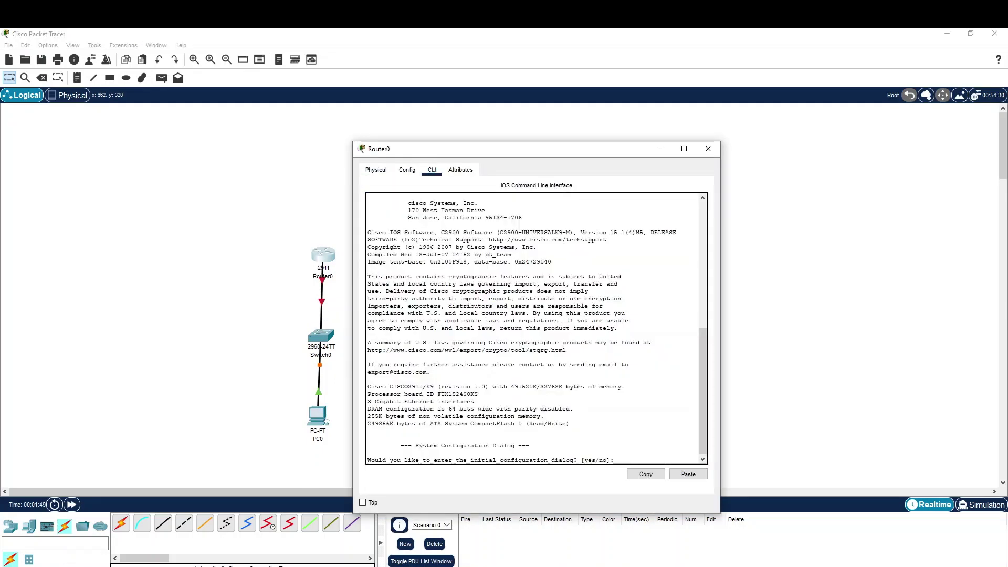
type("no")
key("Return")
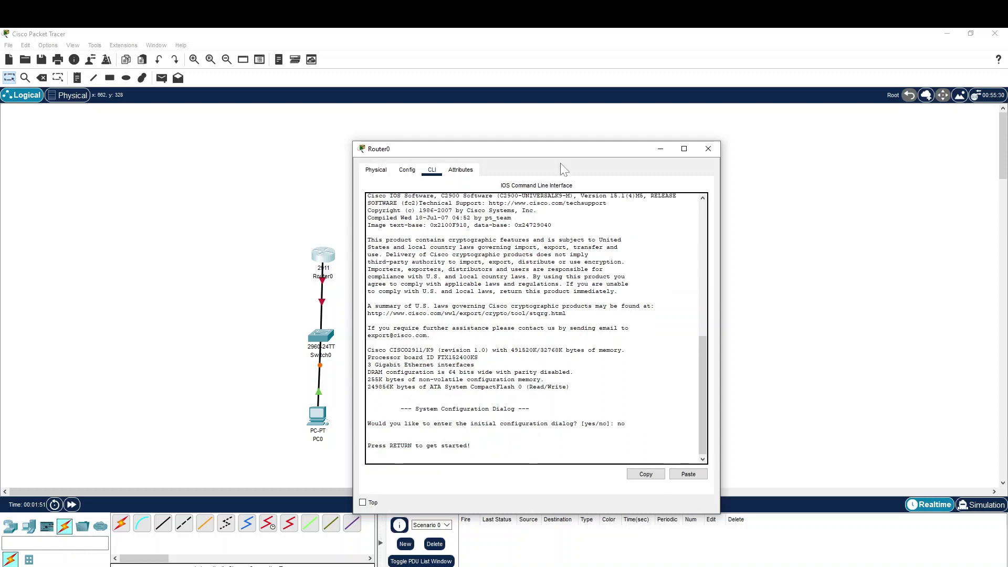
left_click_drag(562, 151, 661, 116)
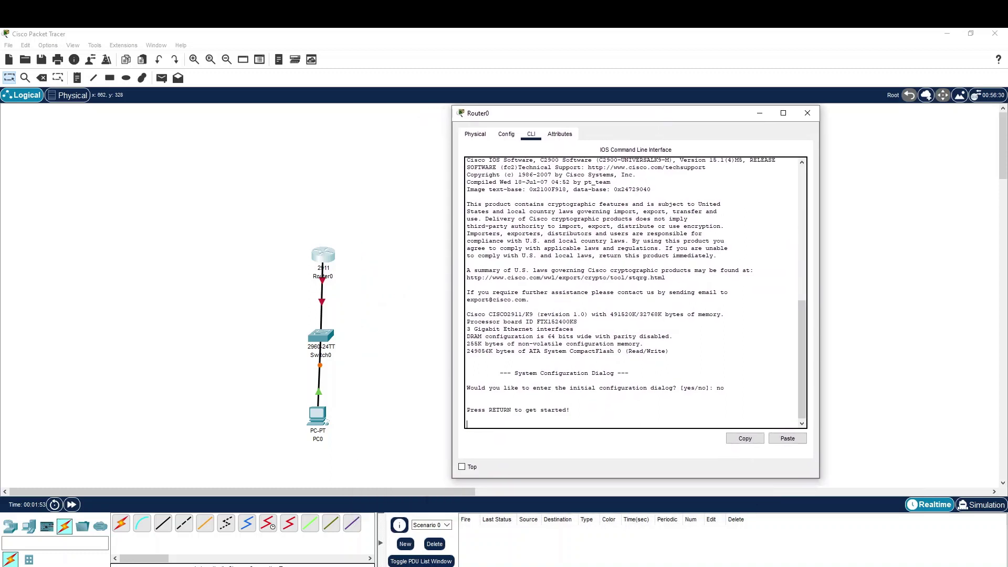
key("Return")
key("Return")
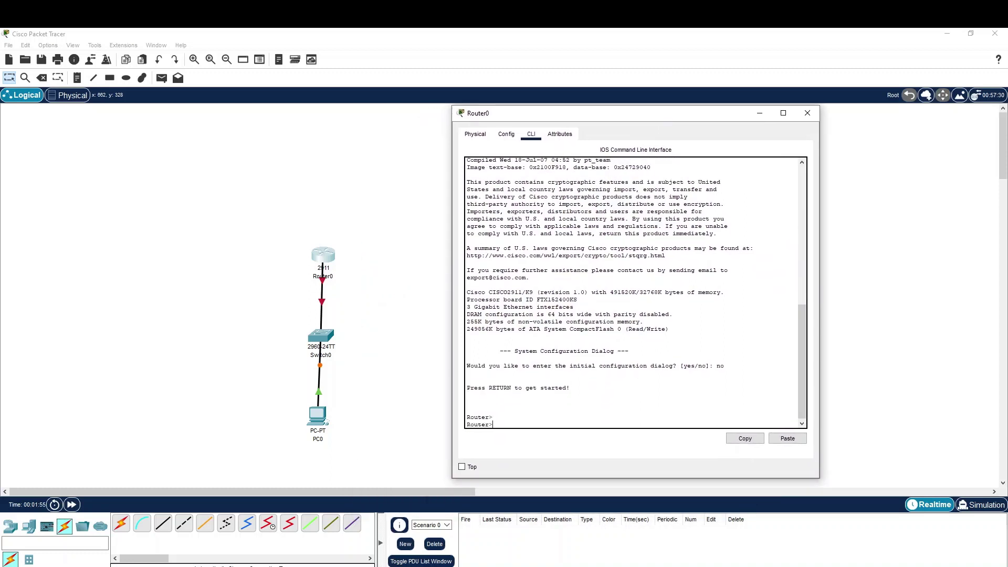
- Enter privileged mode on Router0 with en and start global configuration with conf t
type("en")
key("Return")
type("conf")
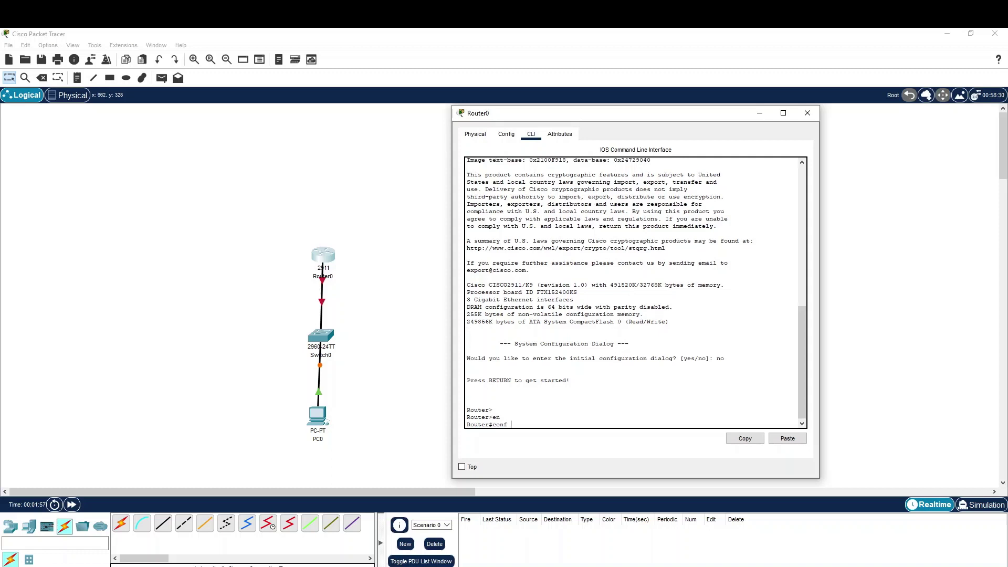
type(" t")
key("Return")
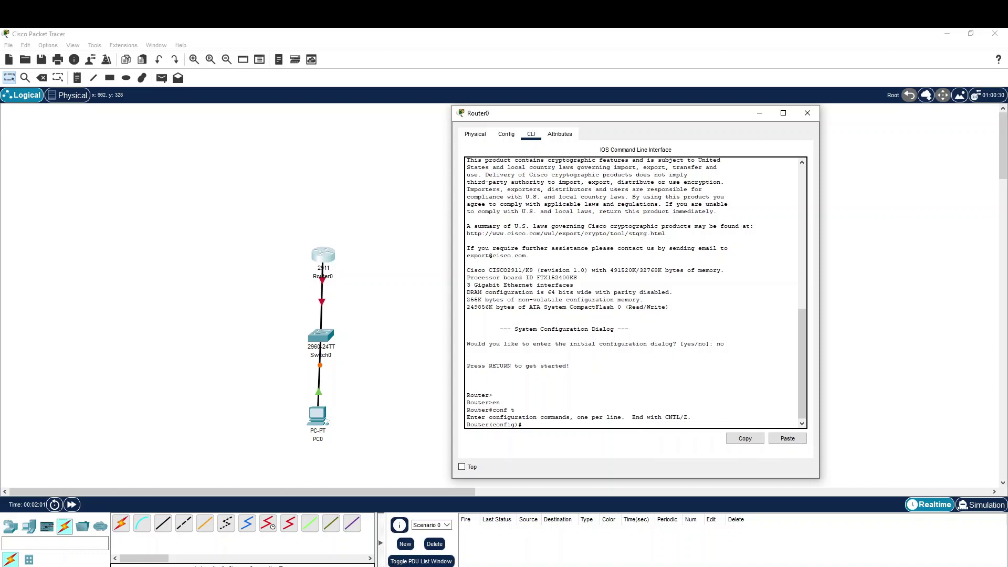
- Assign interface gi0/0 the IP address 10.0.0.1 with mask 255.255.255.0
type("int gi0/0")
key("Return")
type("ip")
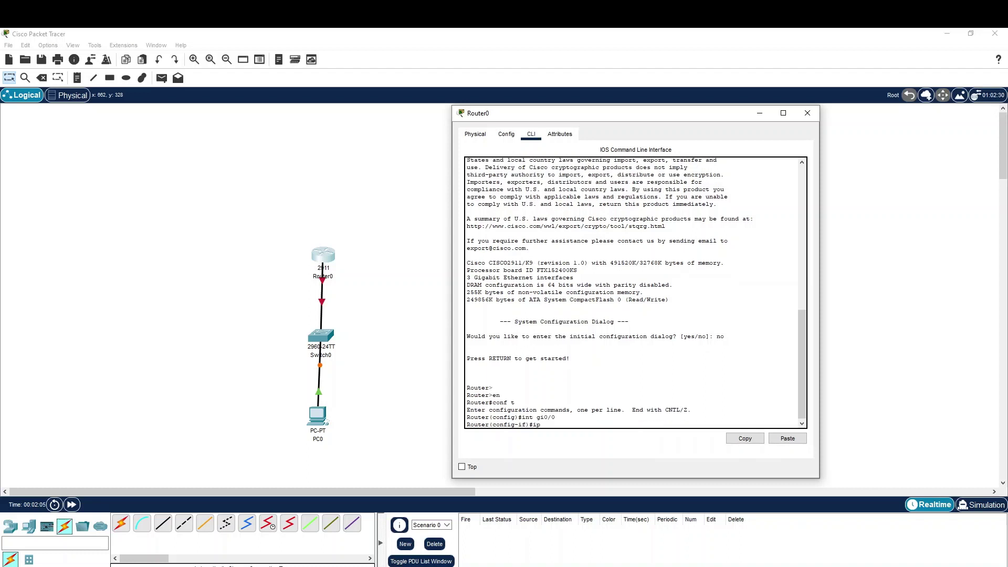
type(" add")
key("Tab")
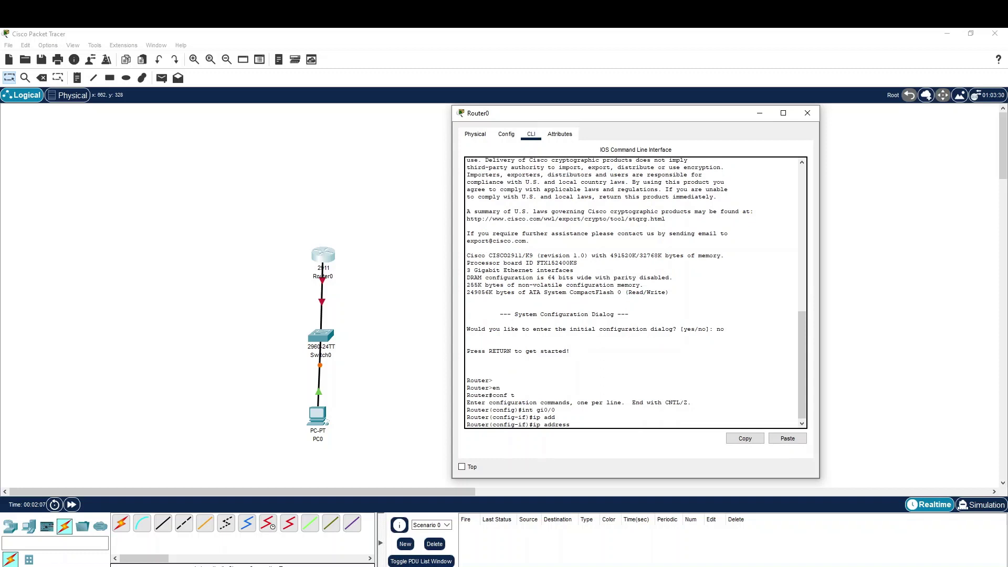
type("10.0.0.1 255.255.255.0")
key("Return")
- Enable interface gi0/0 with no shutdown and exit to global configuration mode
key("Return")
type("dhu")
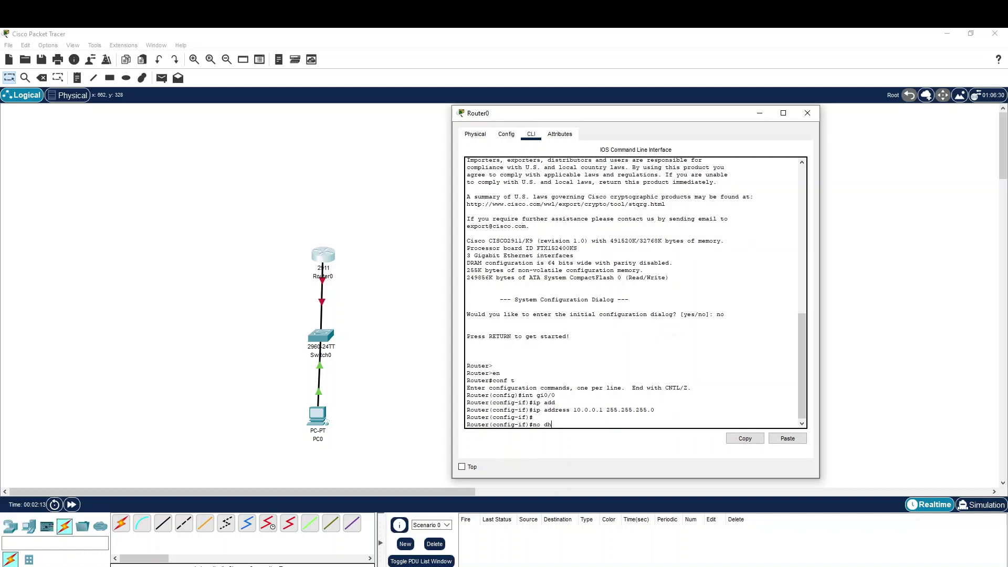
key("Tab")
key("BackSpace")
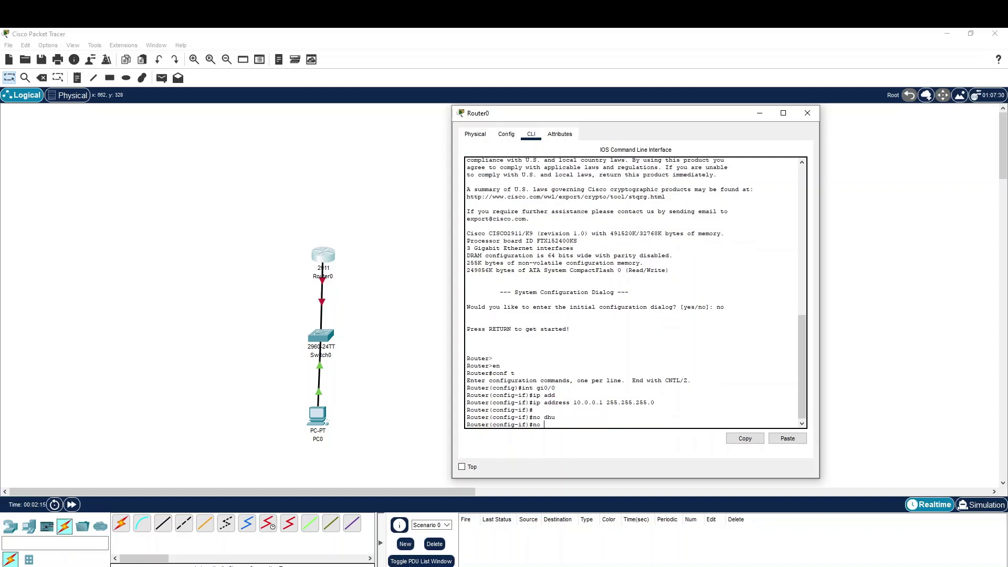
type("shu")
key("Tab")
key("Return")
key("Return")
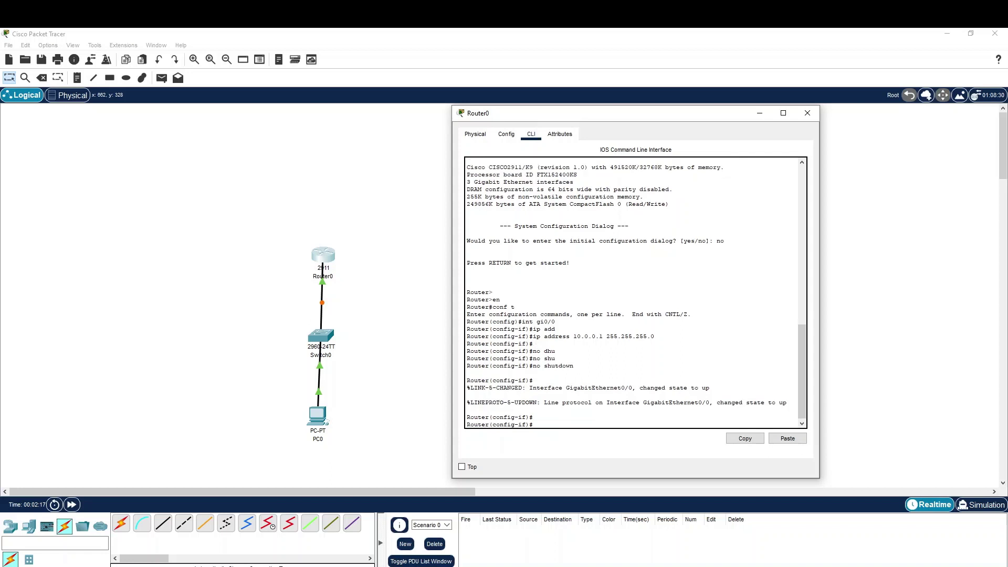
type("exit")
key("Return")
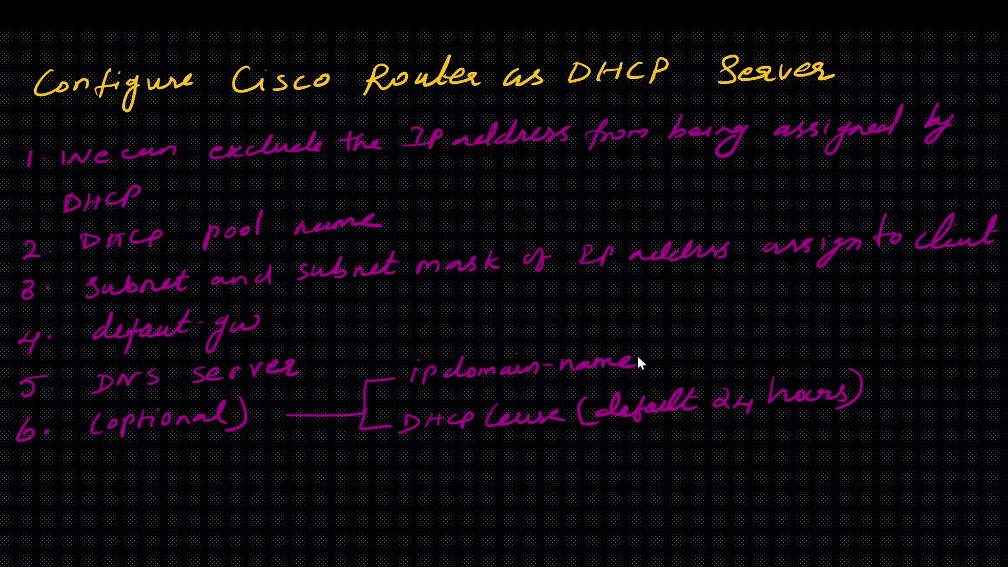
- Bring up the example configuration notes, switch back to Packet Tracer's Router0 window, and place it beside the notes
key("Page_Down")
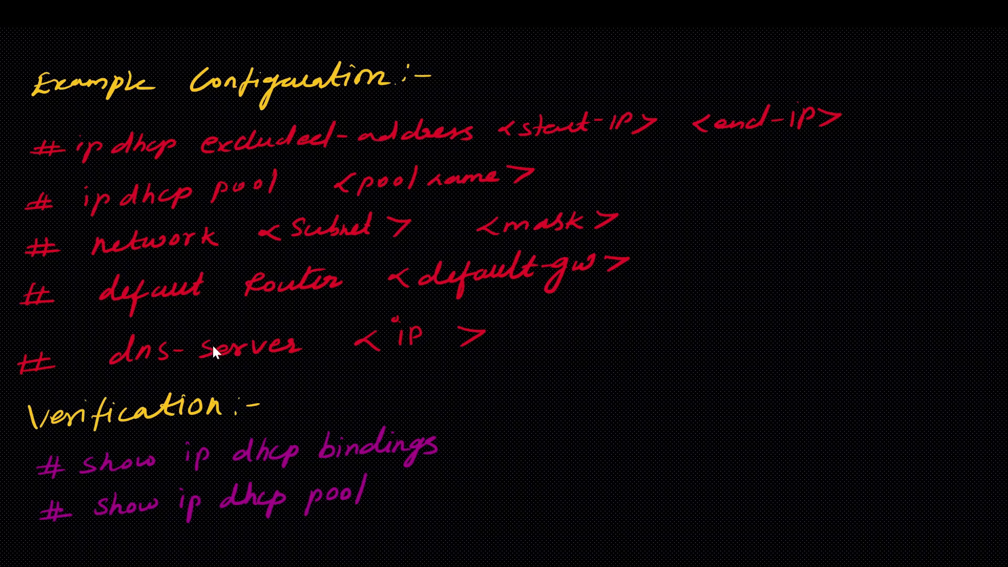
key("alt+Tab")
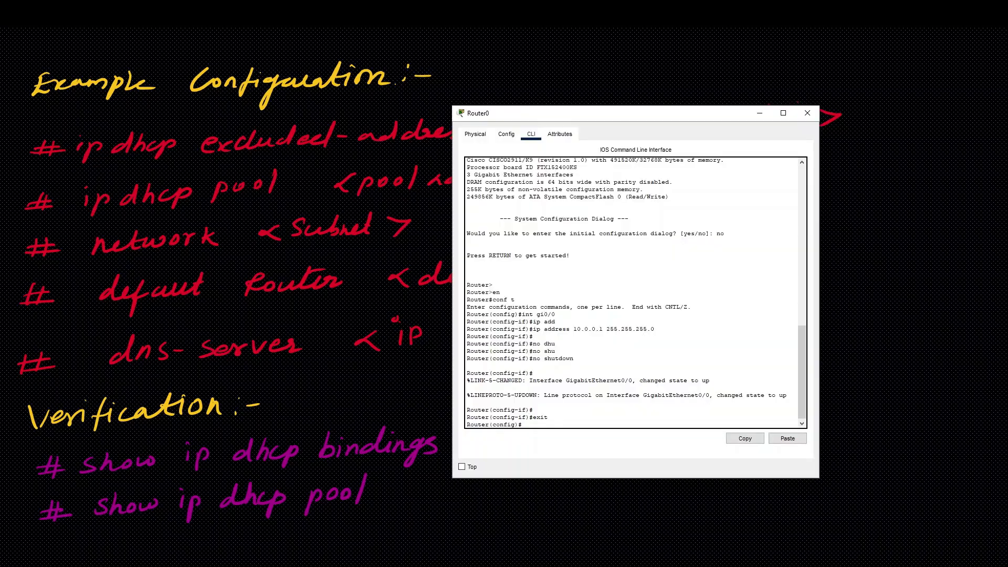
left_click_drag(603, 116, 746, 92)
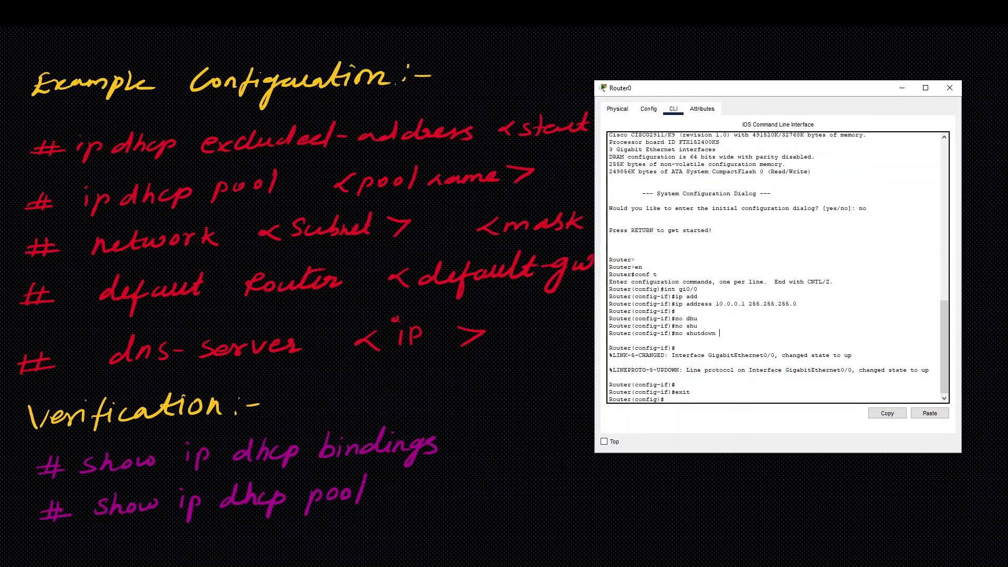
- List the ip dhcp options and exclude addresses 10.0.0.1 through 10.0.0.10 from DHCP assignment
type("ip dh")
key("Tab")
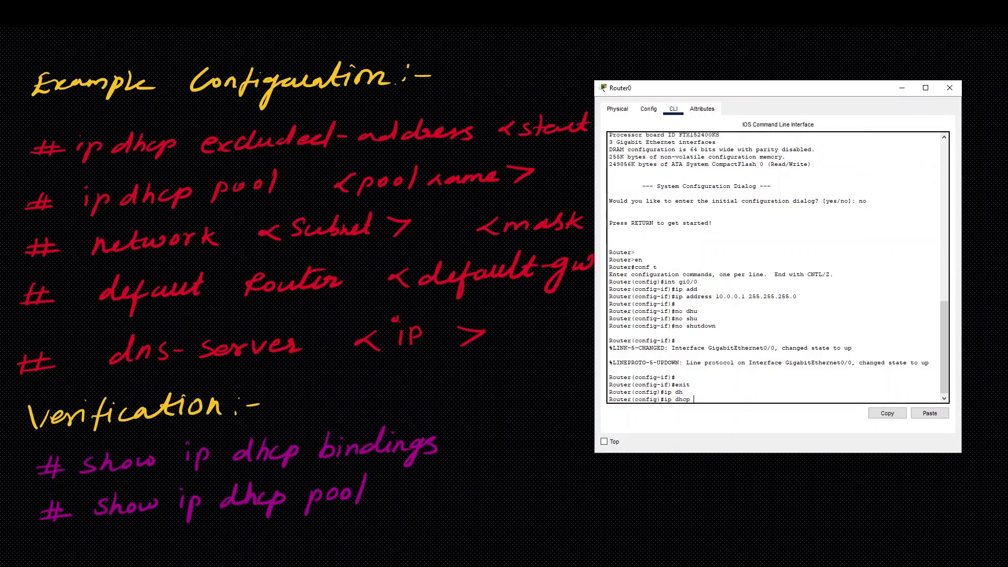
type("e")
type("x")
key("BackSpace")
key("BackSpace")
type("?")
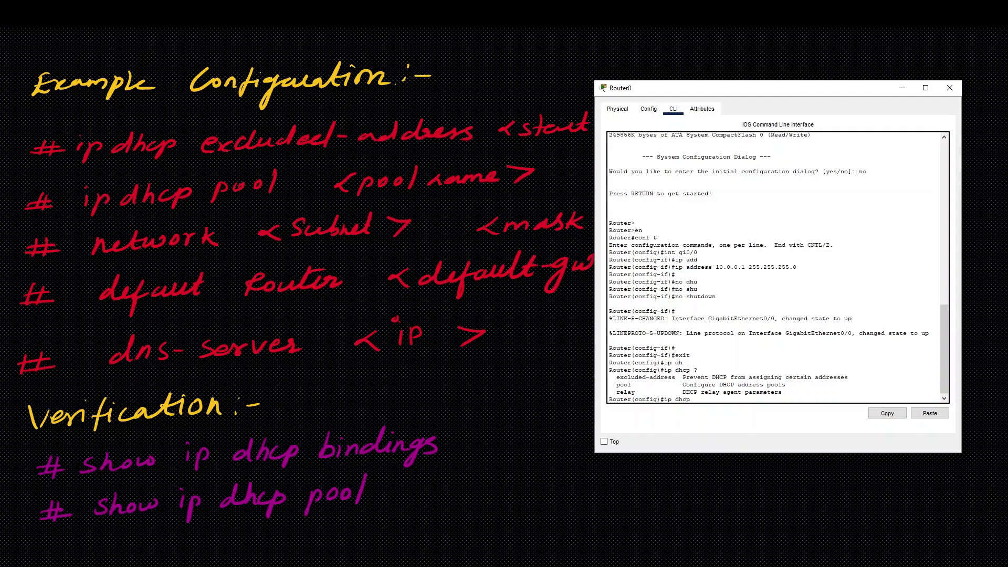
type("x")
key("Tab")
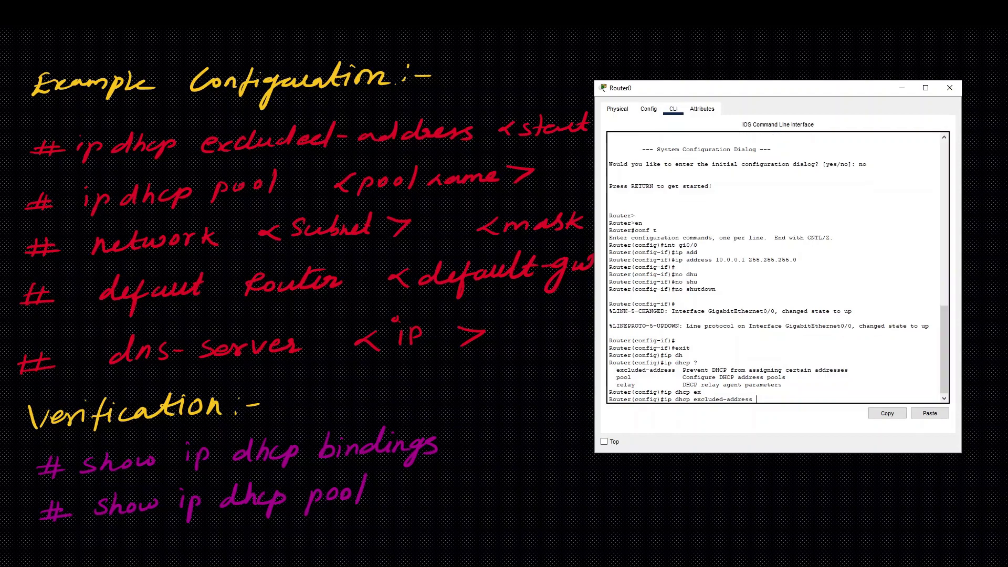
type("10.0.0.1 10.0.0.10")
key("Return")
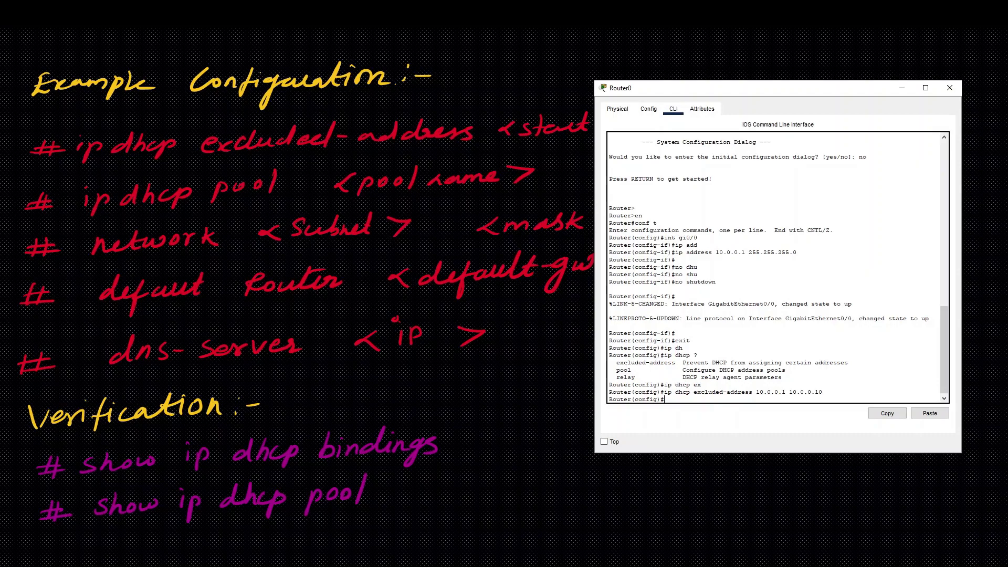
- Create a DHCP pool named Myclient on the router
type("ip dh")
key("Tab")
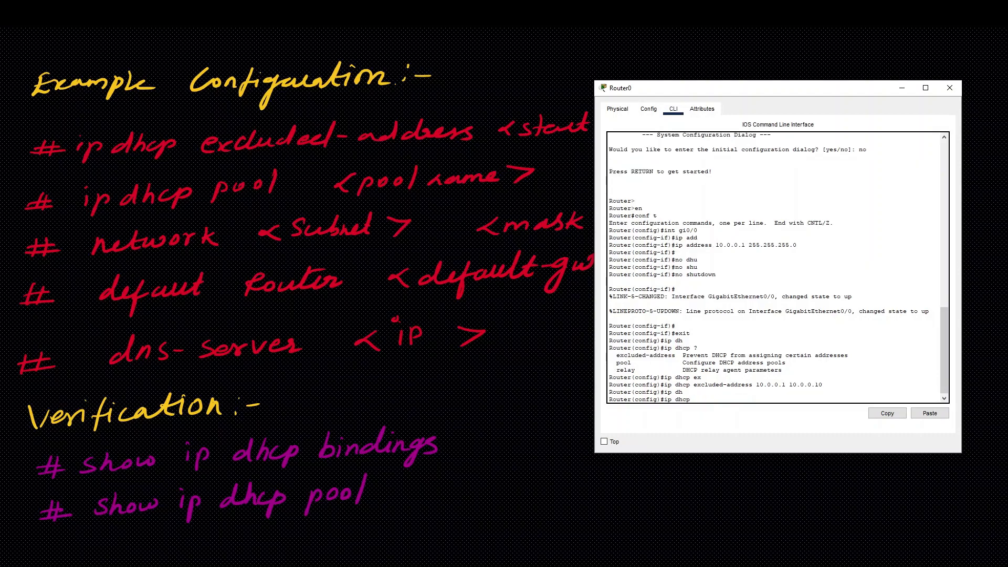
type("poo")
key("Tab")
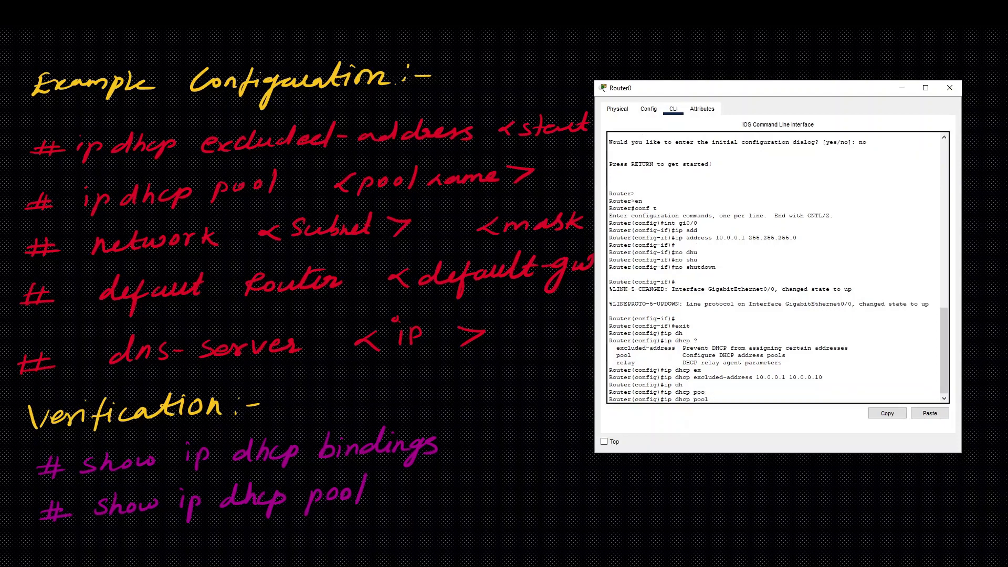
type("Myclient")
key("Return")
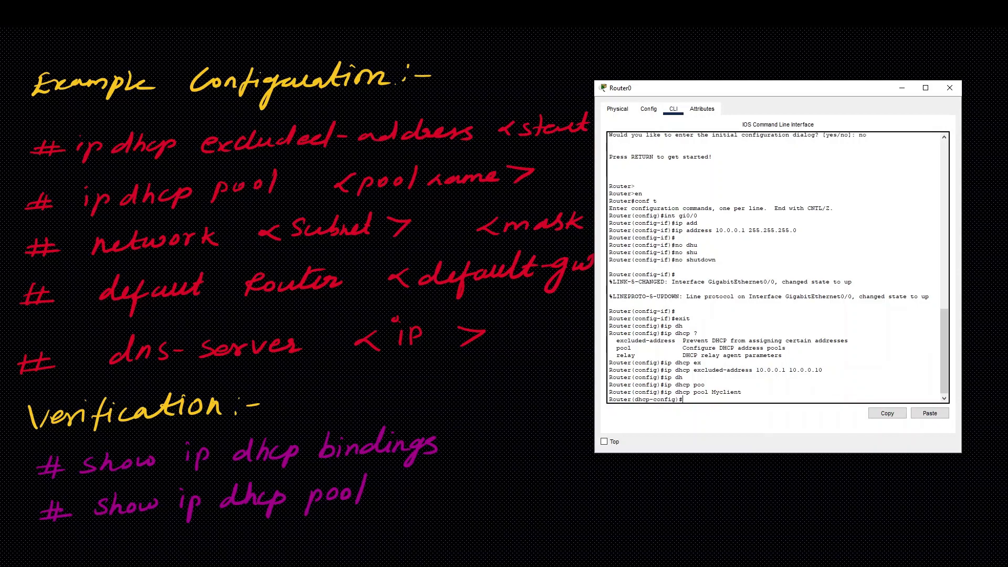
- List the pool configuration commands and set the Myclient pool's network to 10.0.0.0 with mask 255.255.255.0
type("?")
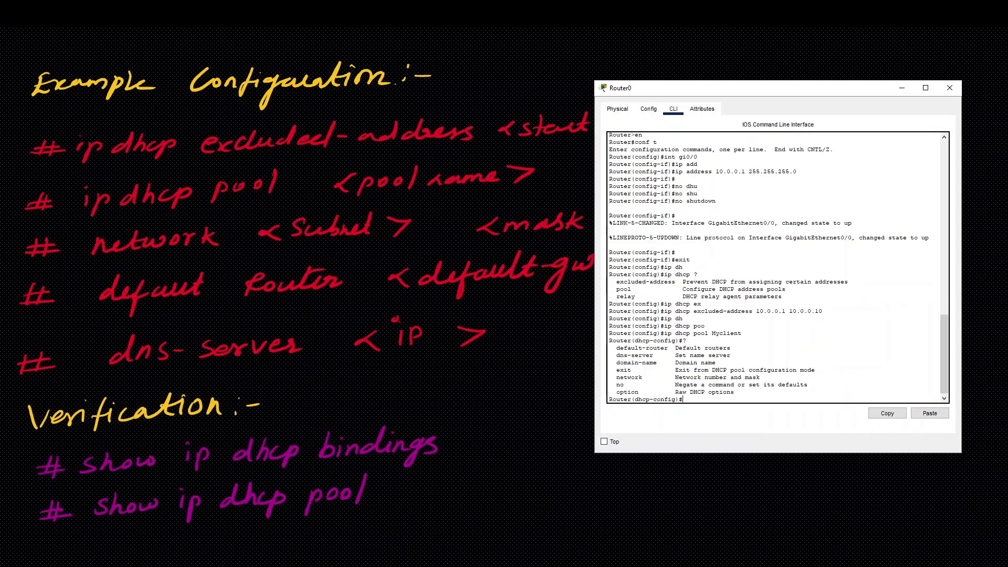
type("net")
key("Tab")
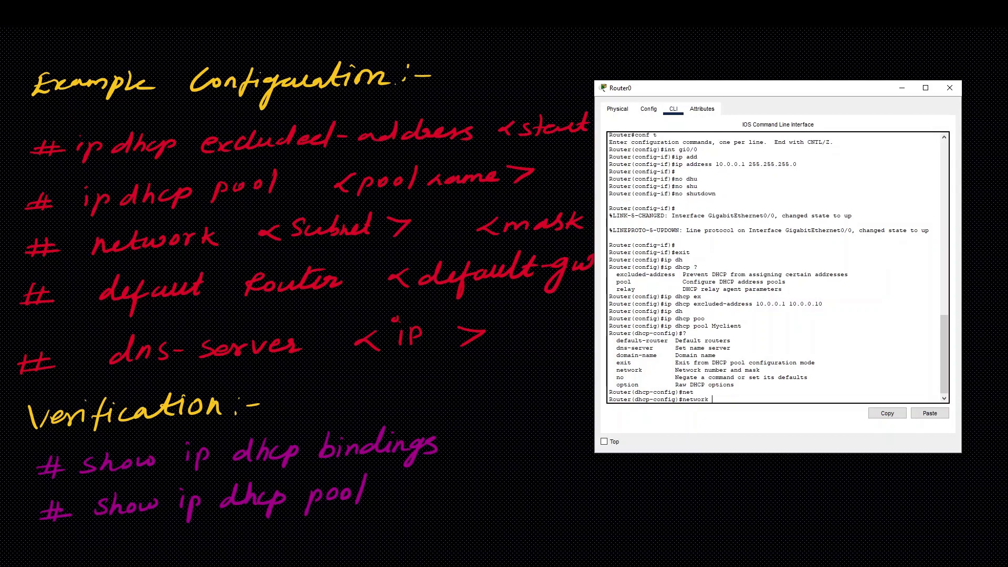
type("10.0.0.0 255.255.255.0")
key("Return")
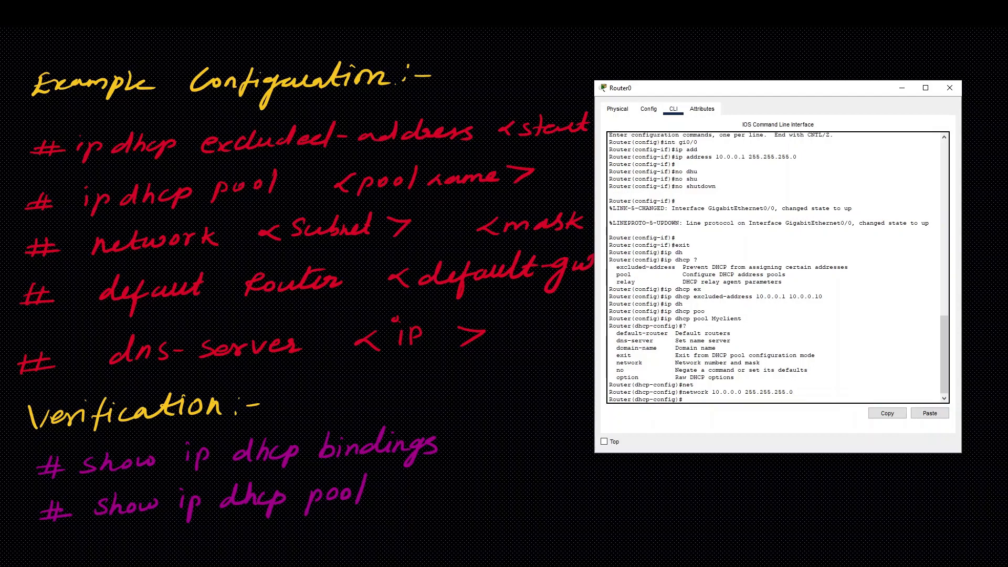
- Set the Myclient pool's default router to 10.0.0.1
type("de")
key("Tab")
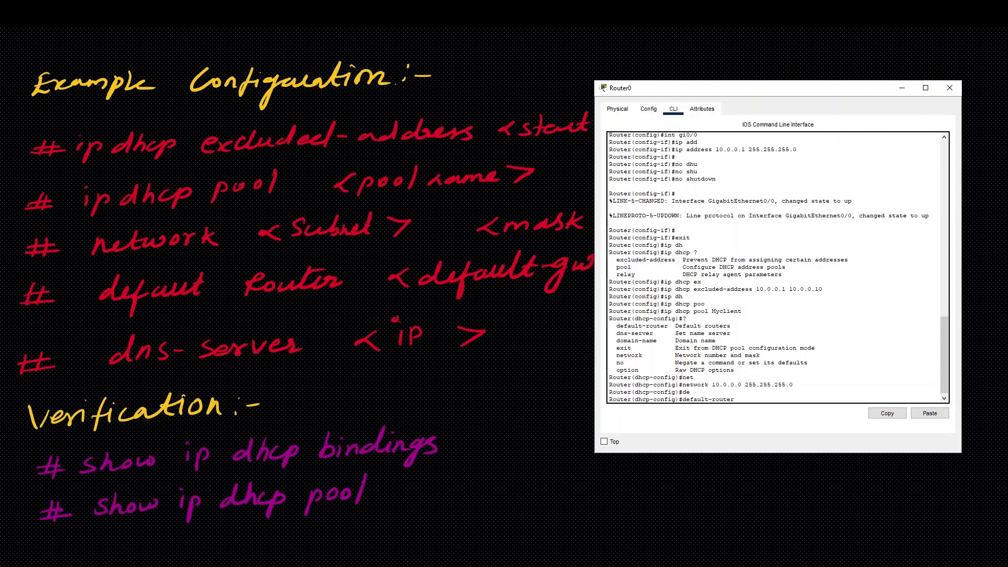
type("10.0.0.1")
key("Return")
- Set the Myclient pool's DNS server to 8.8.8.8 and return to privileged mode
type("dn")
key("Tab")
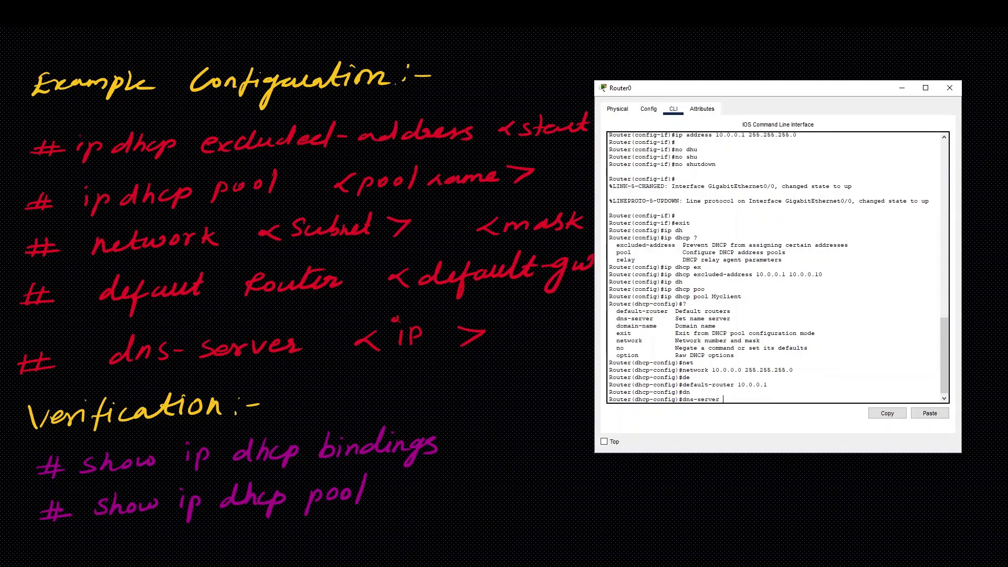
type("8.8.8.8")
key("Return")
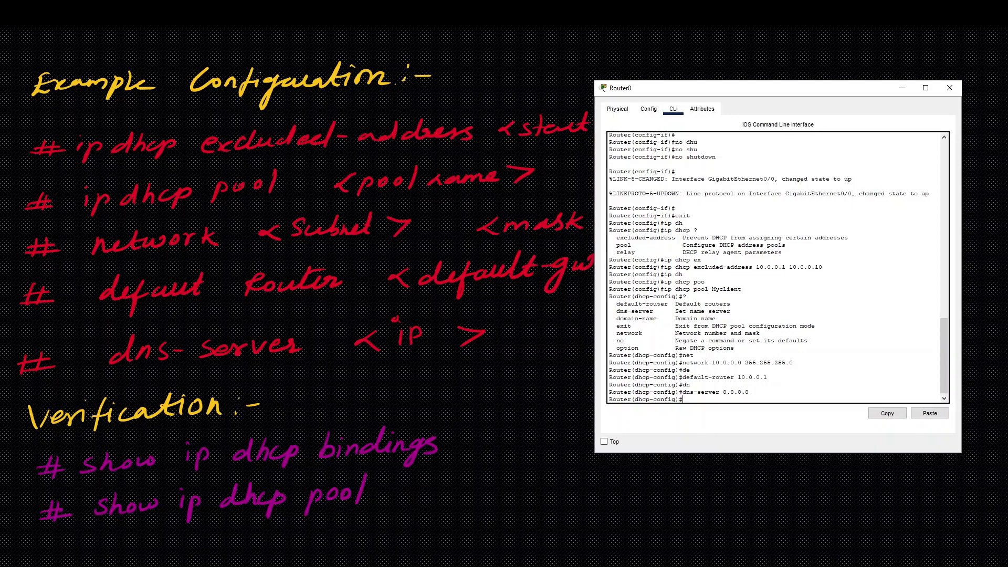
type("it")
key("Return")
key("Return")
key("Return")
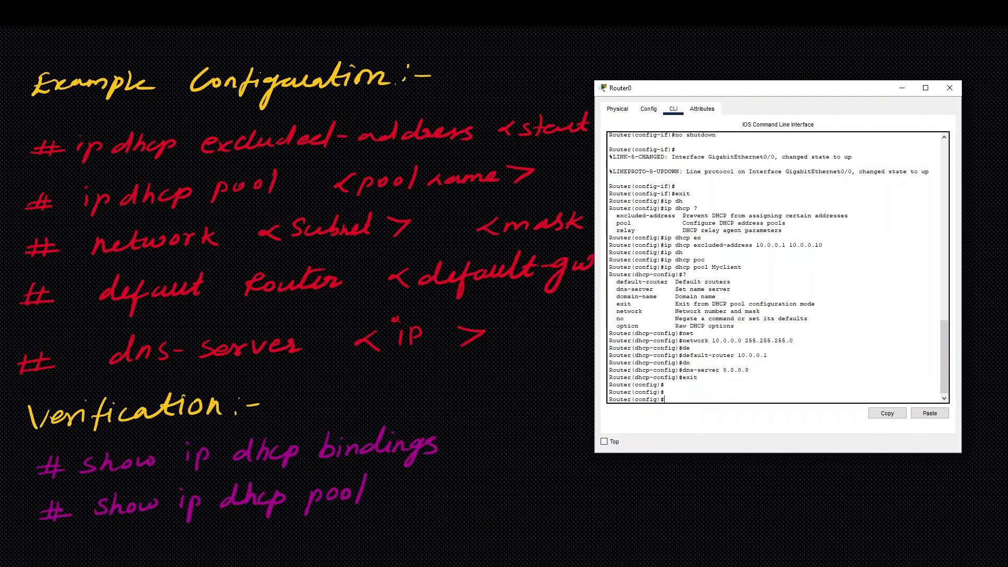
type("end")
key("Return")
- Check the DHCP pool's statistics and address range with show ip dhcp pool
type("show ")
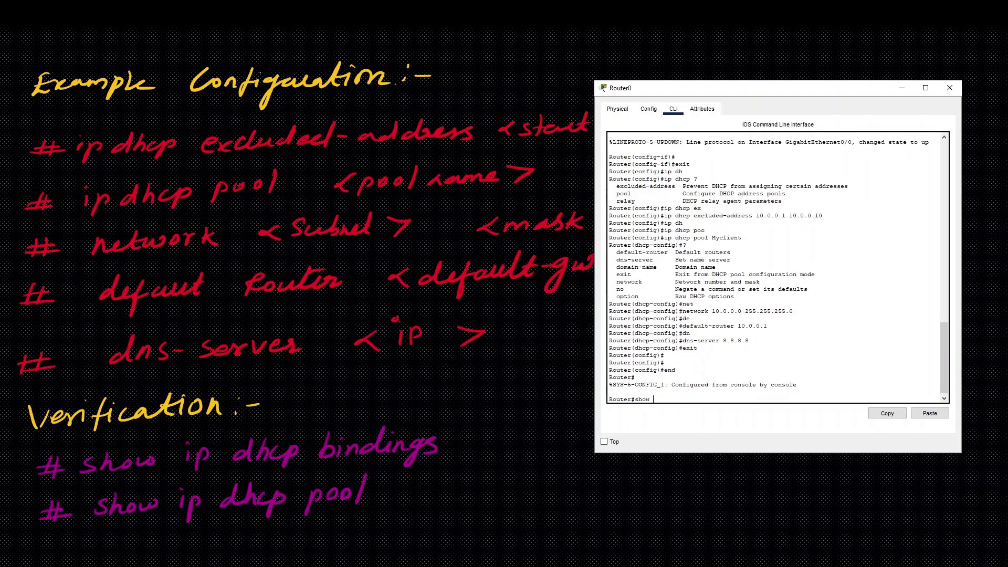
type("ip dh")
key("Tab")
type("p")
key("Tab")
key("Return")
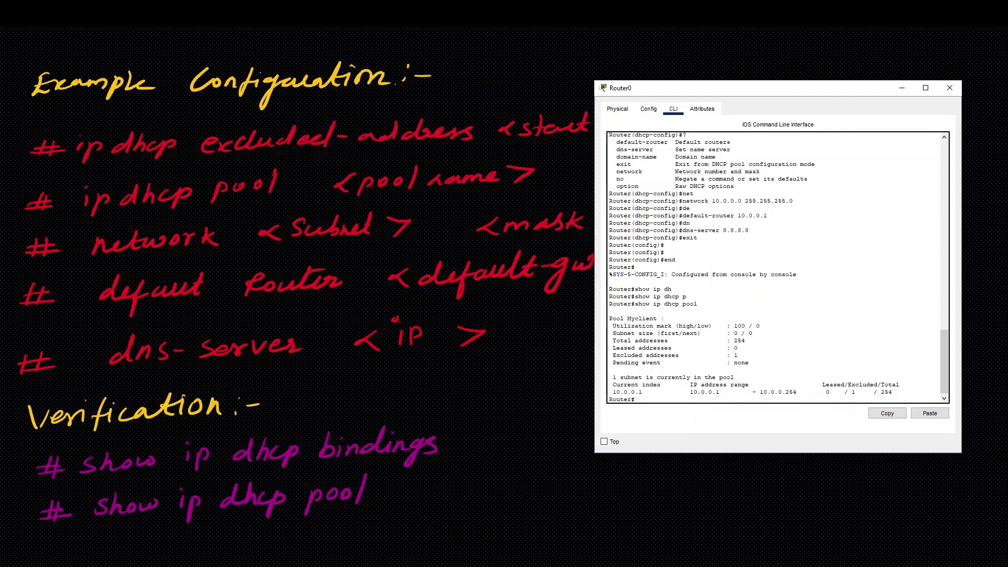
left_click_drag(720, 333, 789, 385)
- Check the router's leased addresses with show ip dhcp binding
type("show ip dh")
key("Tab")
type("p")
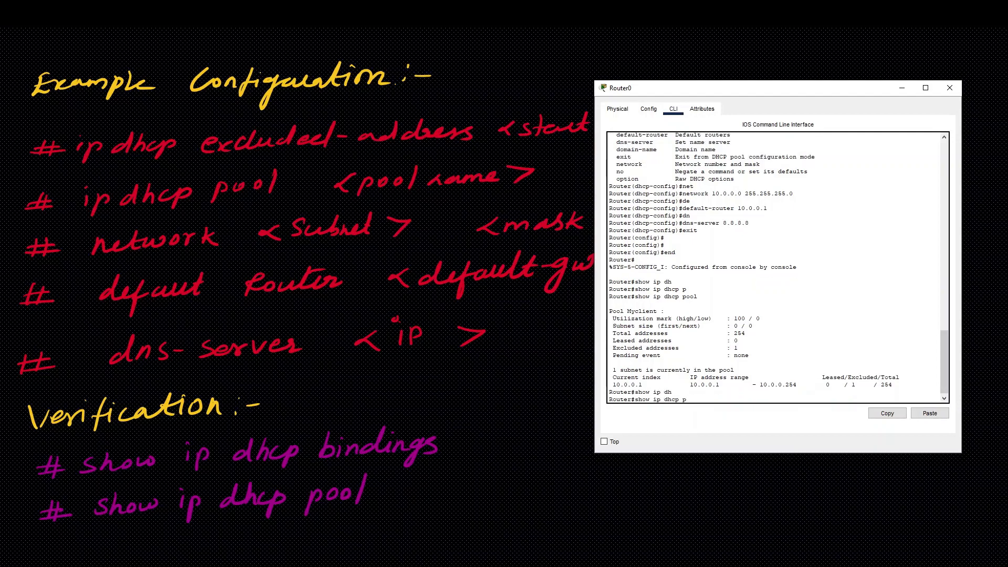
key("BackSpace")
type("bi")
key("Tab")
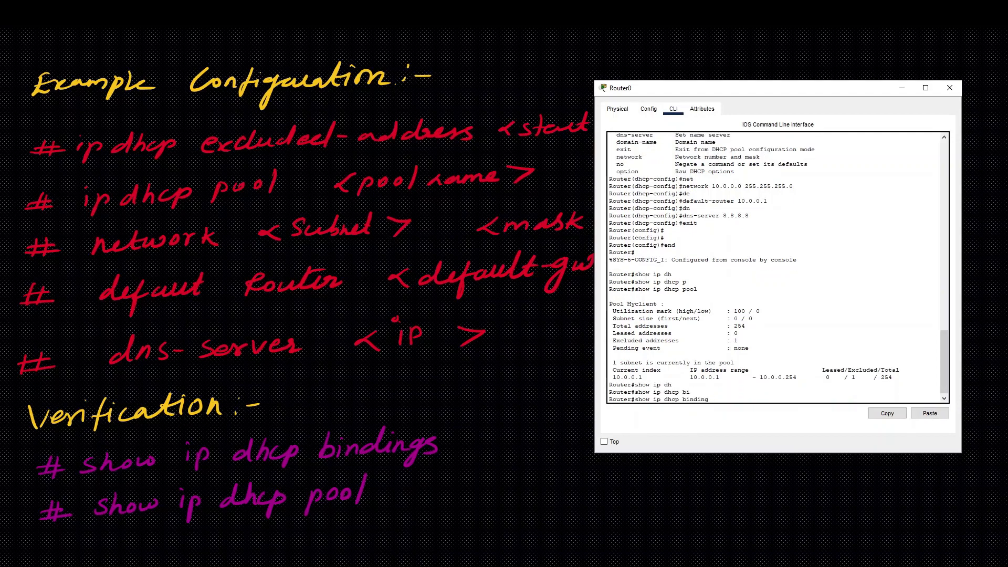
key("Return")
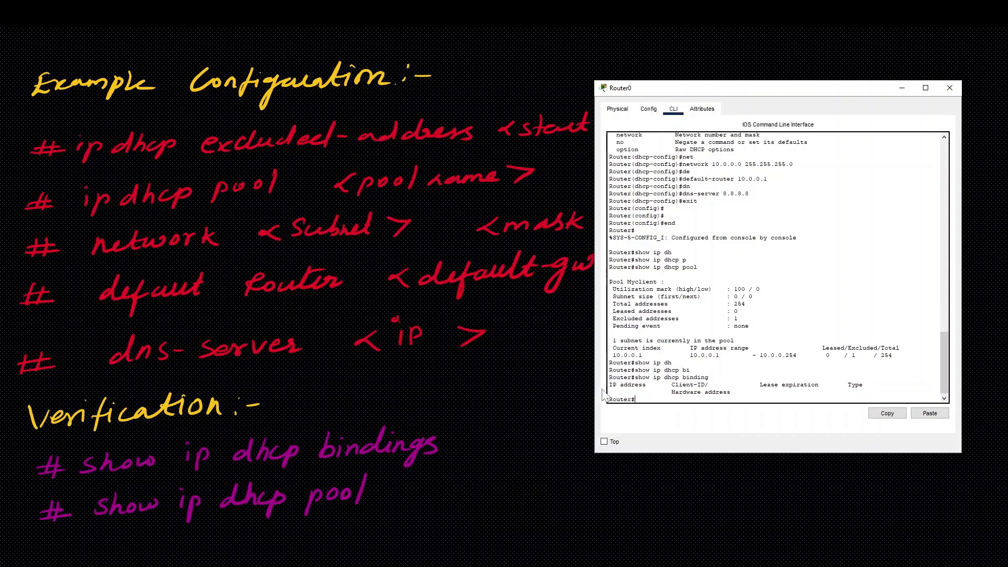
- Return to the network topology, switch to Simulation mode and start capturing packets
left_click(596, 408)
key("alt+Tab")
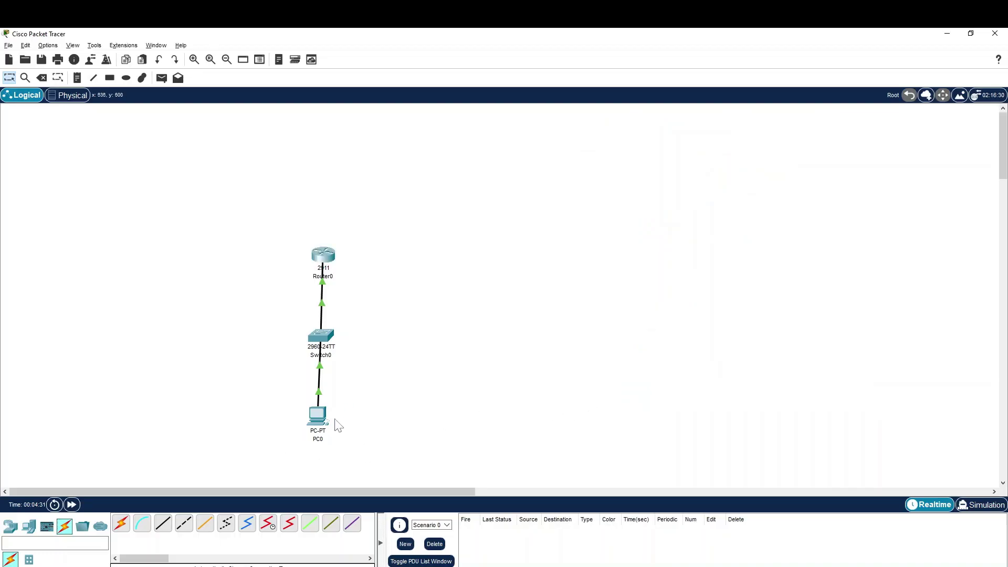
left_click(980, 505)
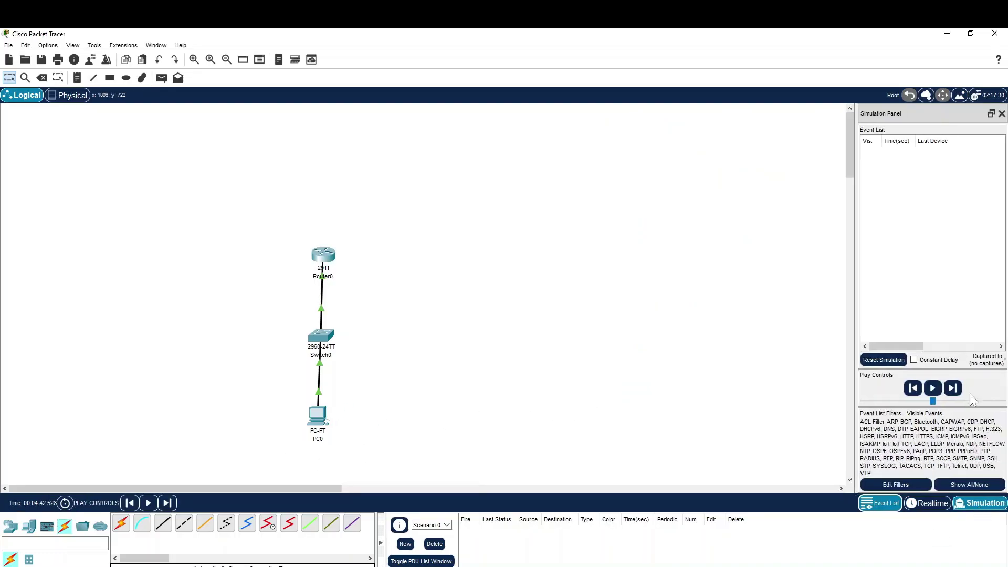
left_click(932, 388)
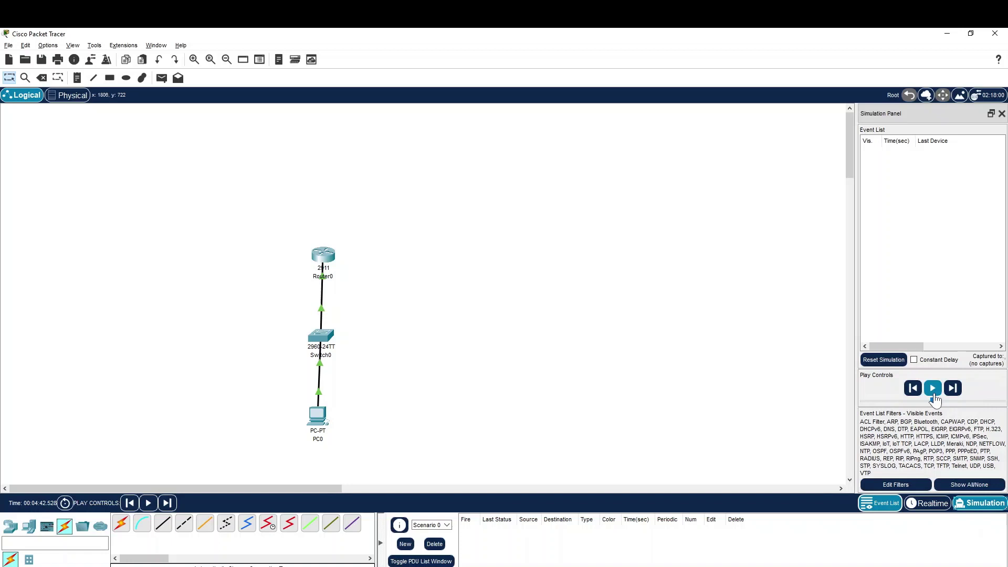
- Set PC0's IPv4 gateway and DNS configuration to DHCP
left_click(317, 420)
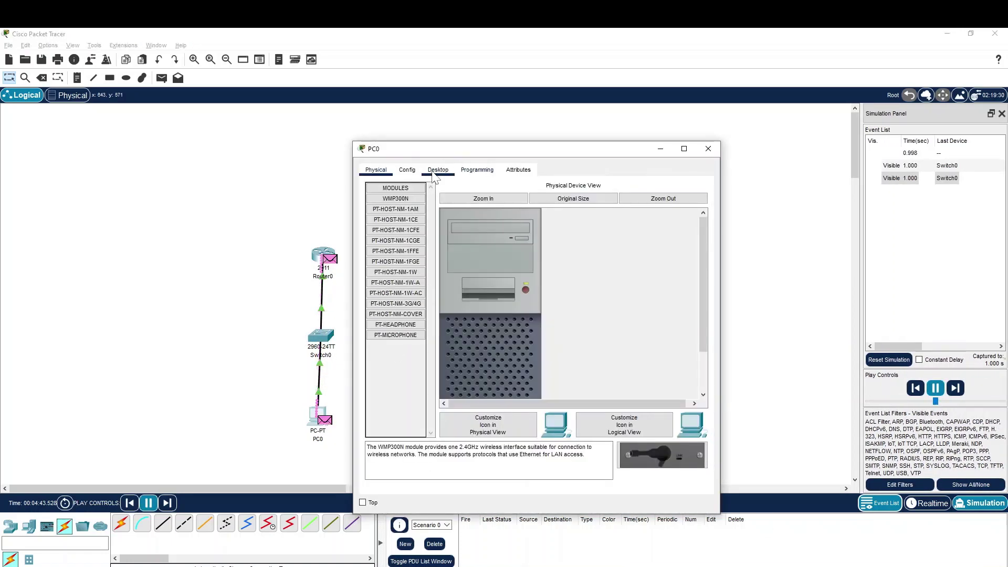
left_click(407, 169)
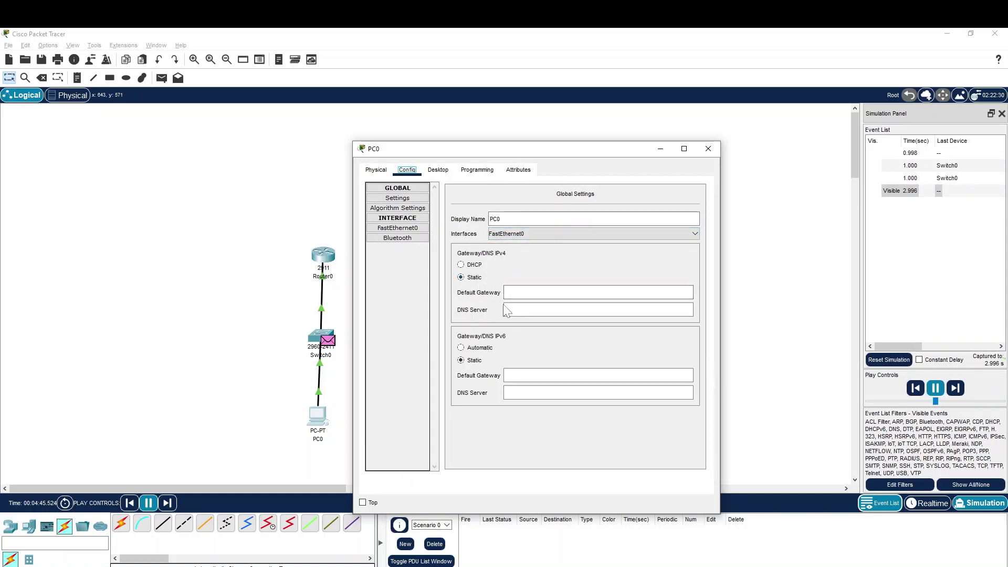
left_click(471, 265)
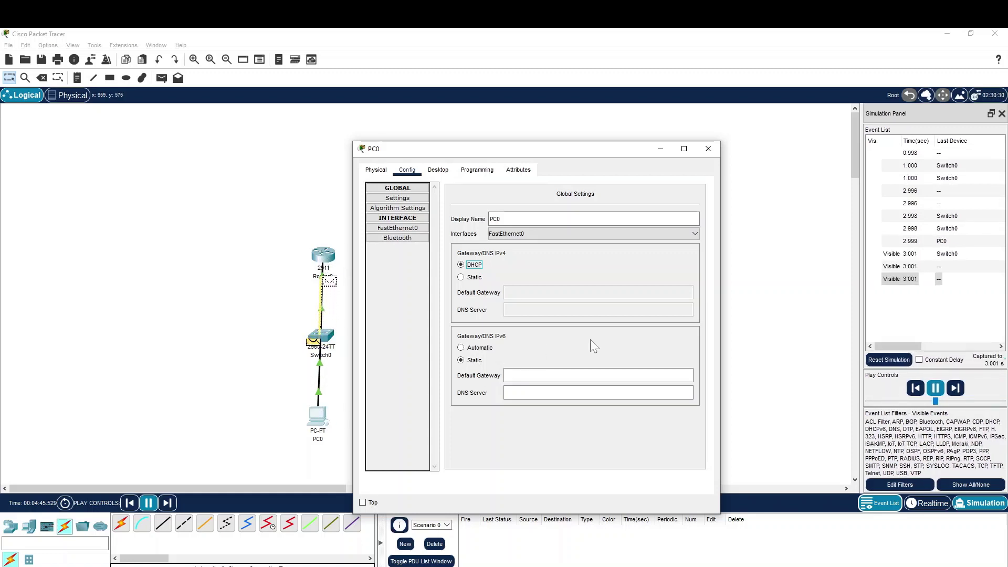
- Inspect the OSI layers of PC0's broadcast packet at Switch0 from the captured simulation events
left_click(951, 251)
left_click(949, 244)
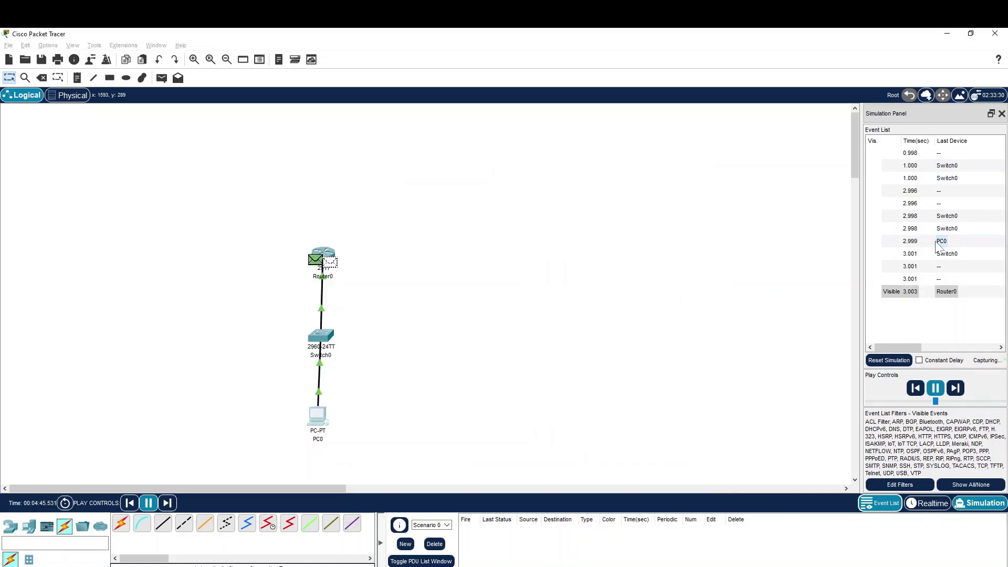
left_click(937, 243)
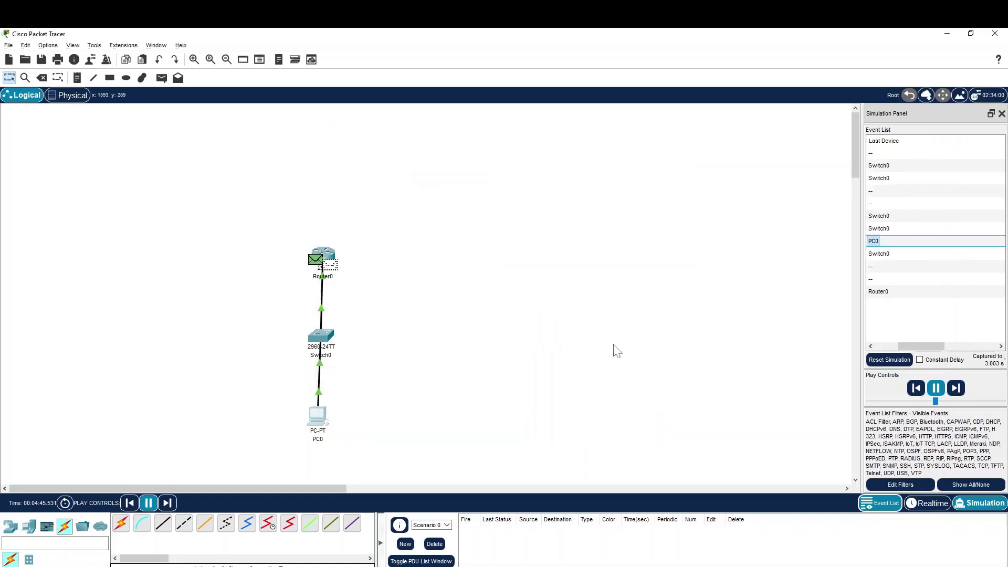
left_click(873, 346)
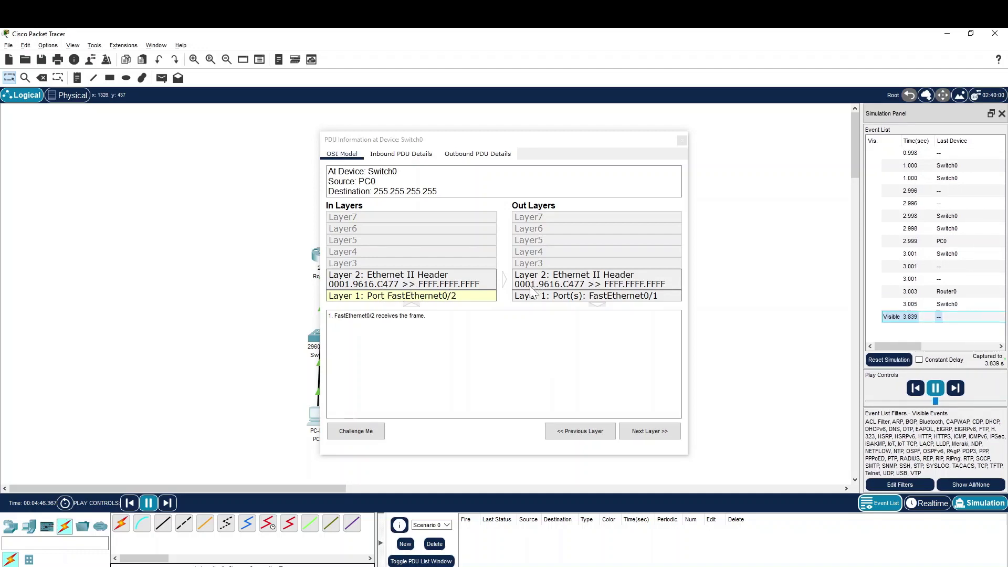
left_click(680, 141)
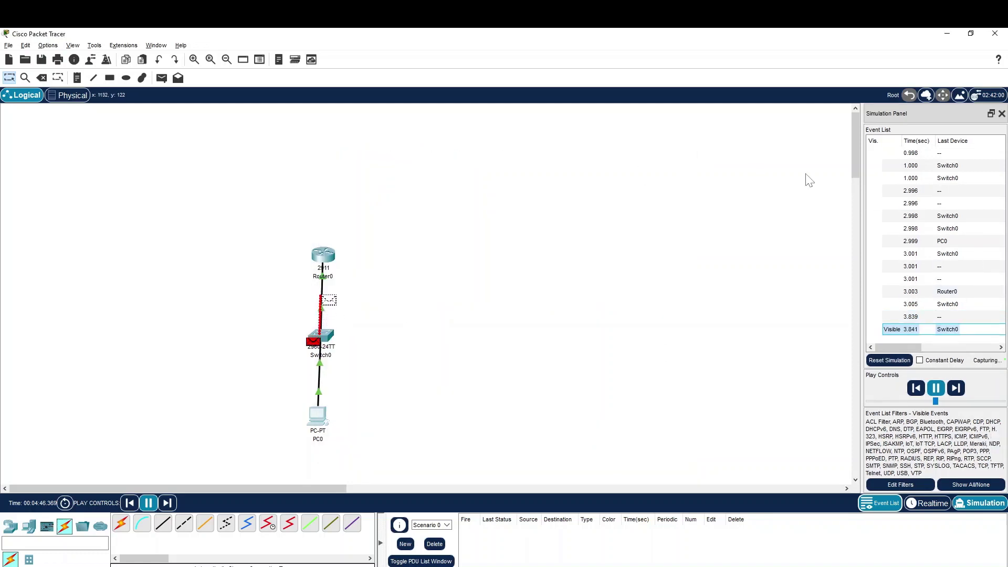
- Inspect the inbound PDU details and Layer 2 processing of Router0's ARP broadcast at Switch0, and close the packet information
left_click(941, 295)
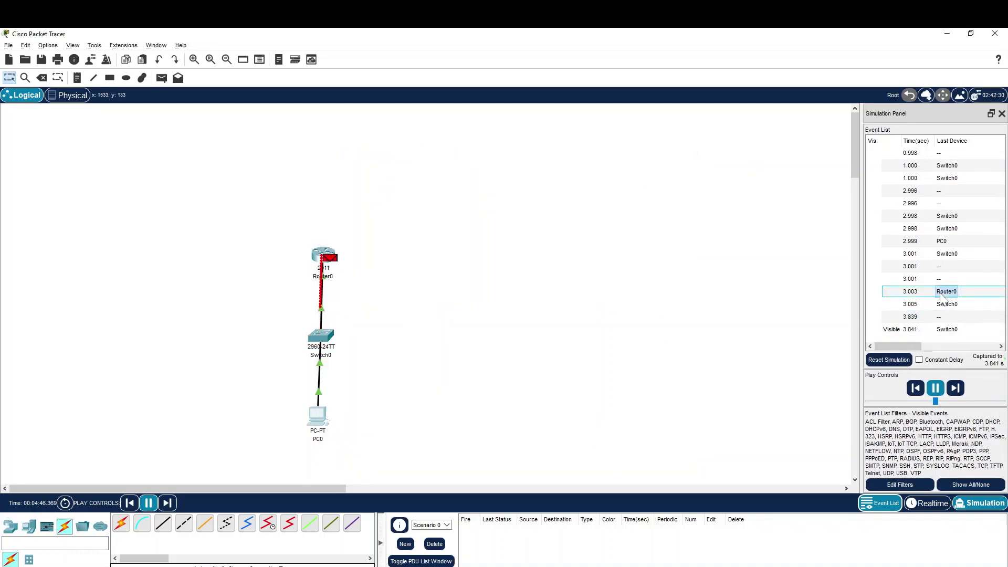
left_click(940, 295)
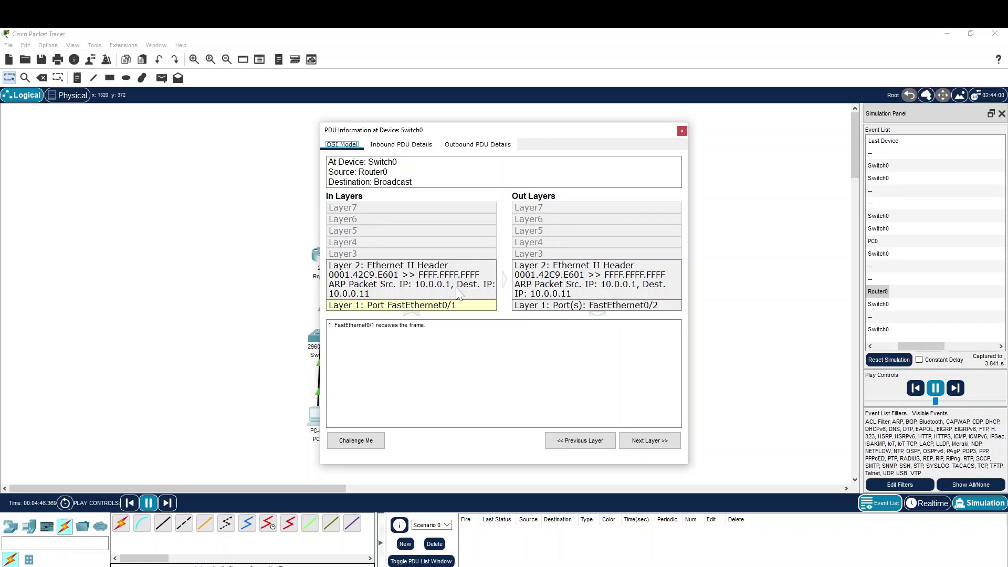
left_click(402, 147)
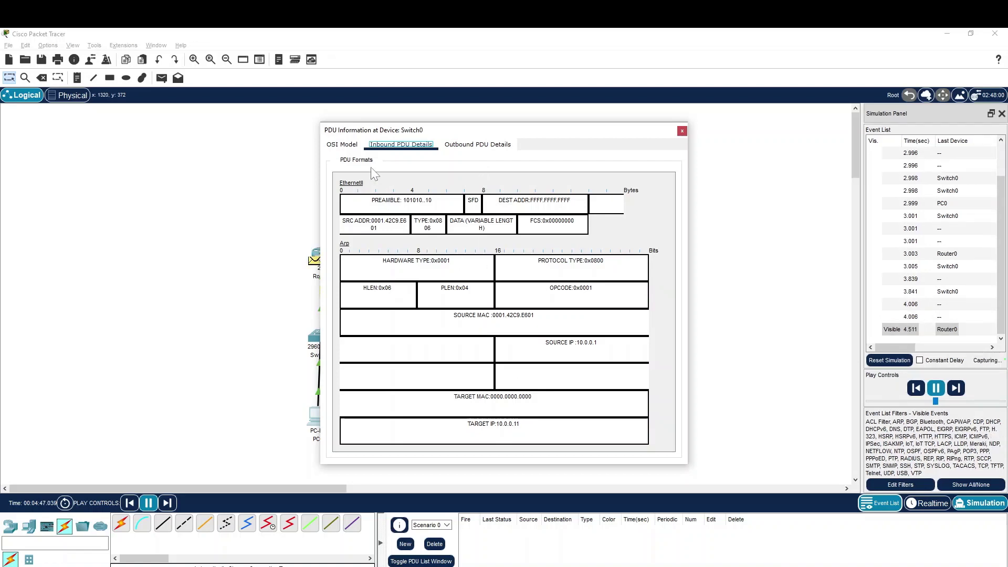
left_click(342, 144)
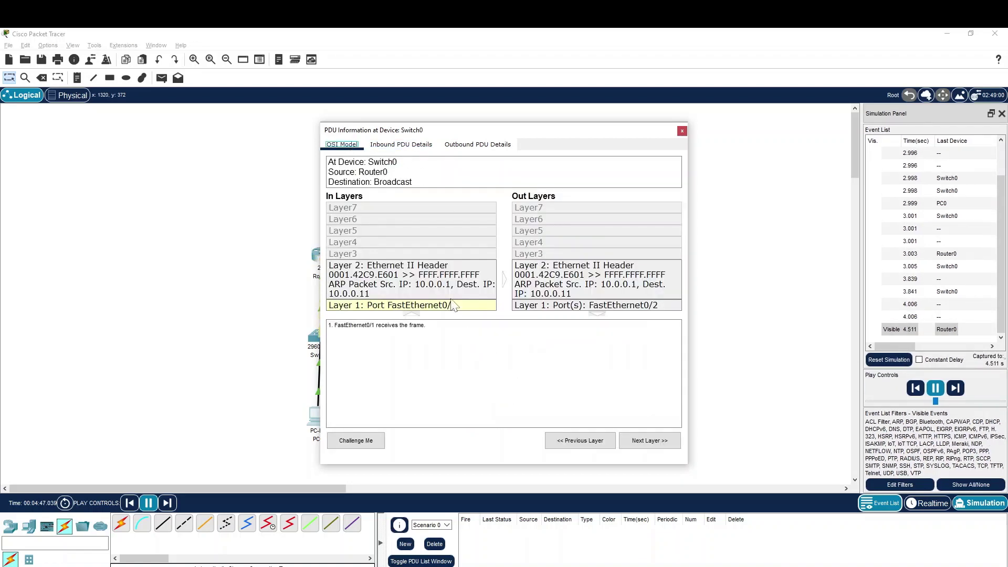
left_click(418, 292)
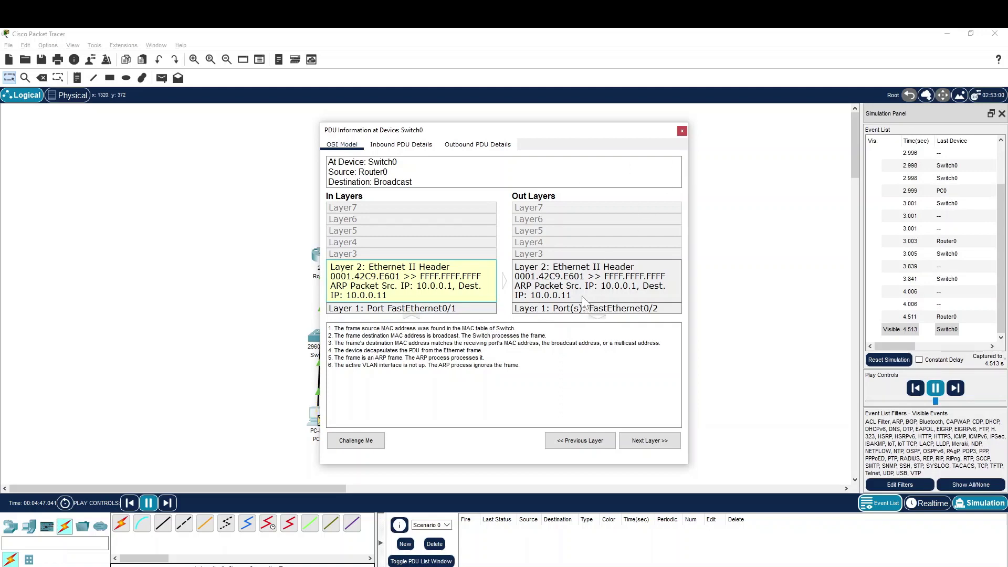
left_click(682, 132)
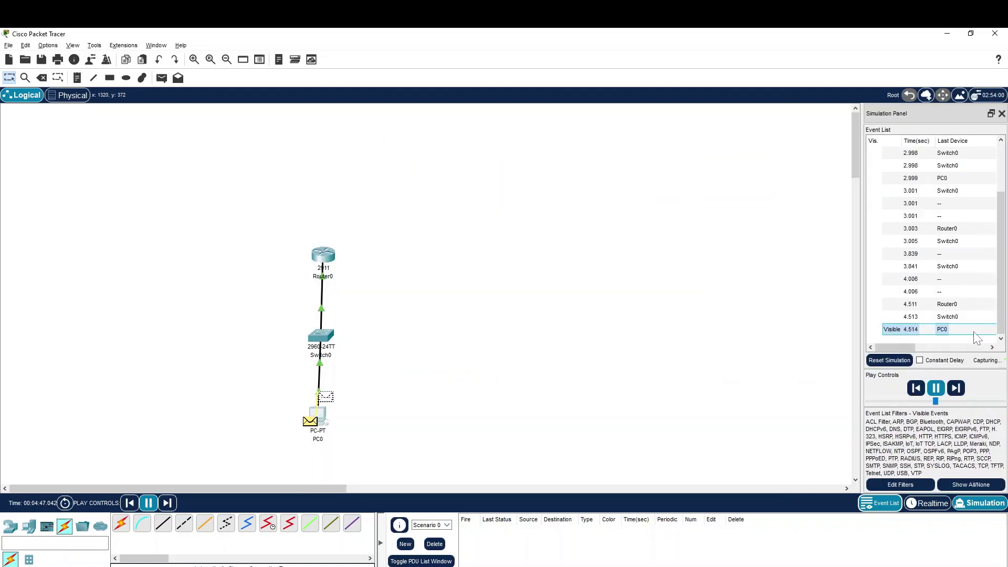
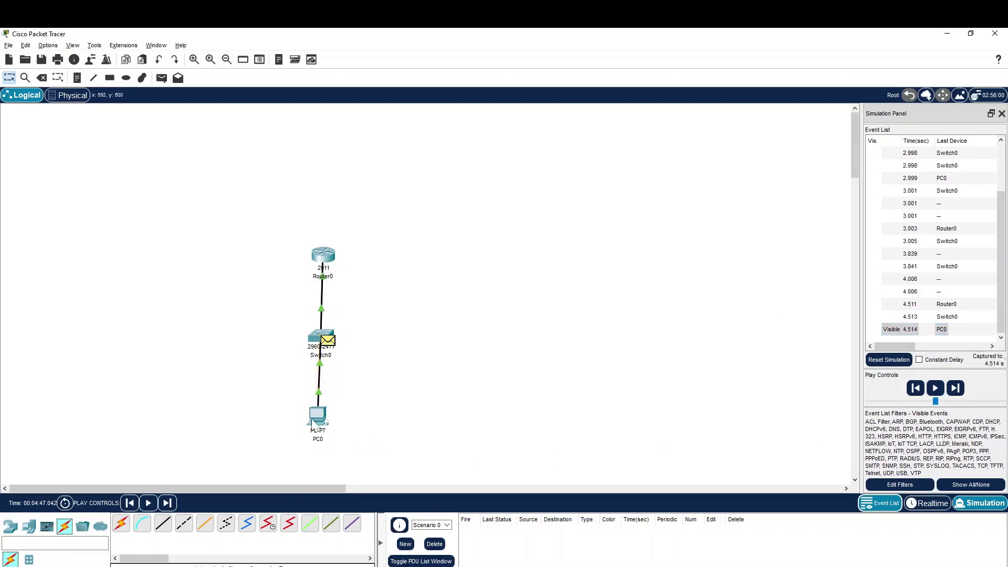
- Examine PC0's global settings and its FastEthernet0 IP configuration for DHCP-assigned addressing
left_click(316, 420)
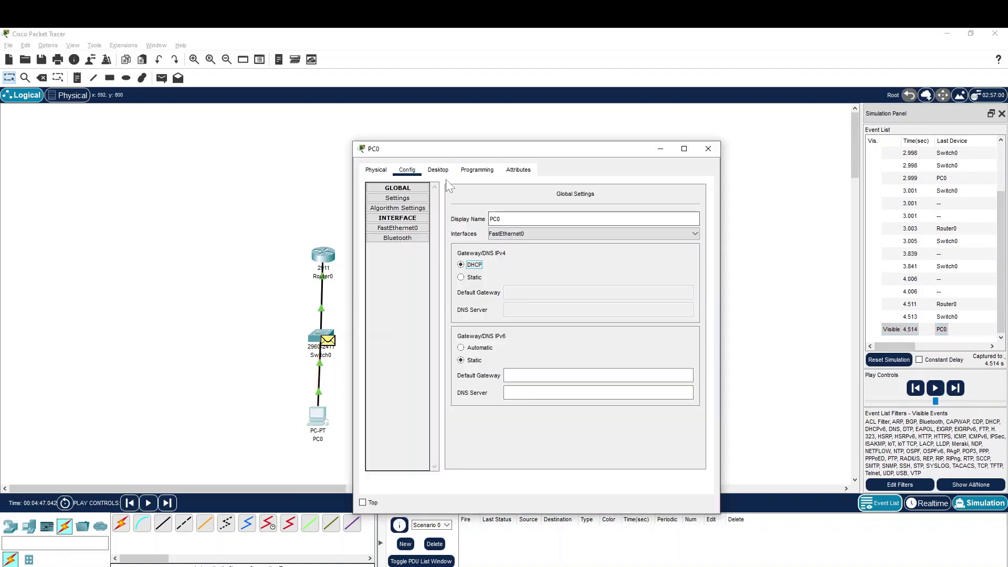
left_click(473, 173)
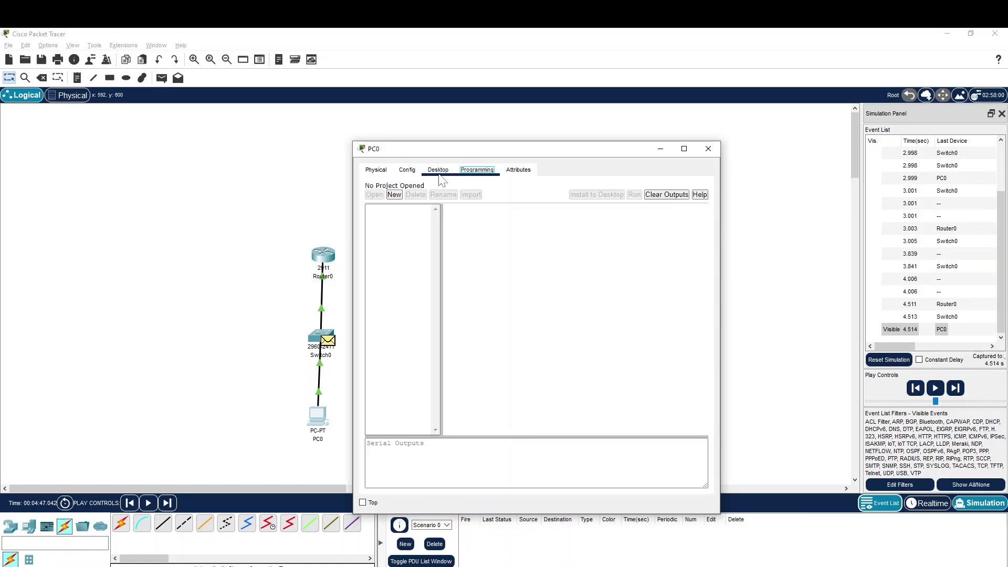
left_click(438, 170)
left_click(404, 224)
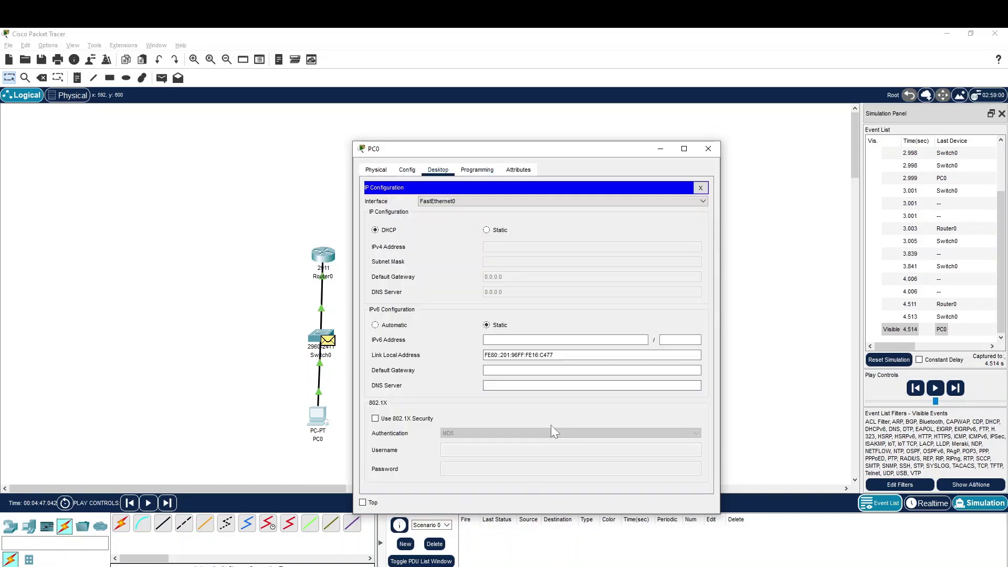
left_click(702, 200)
left_click(457, 161)
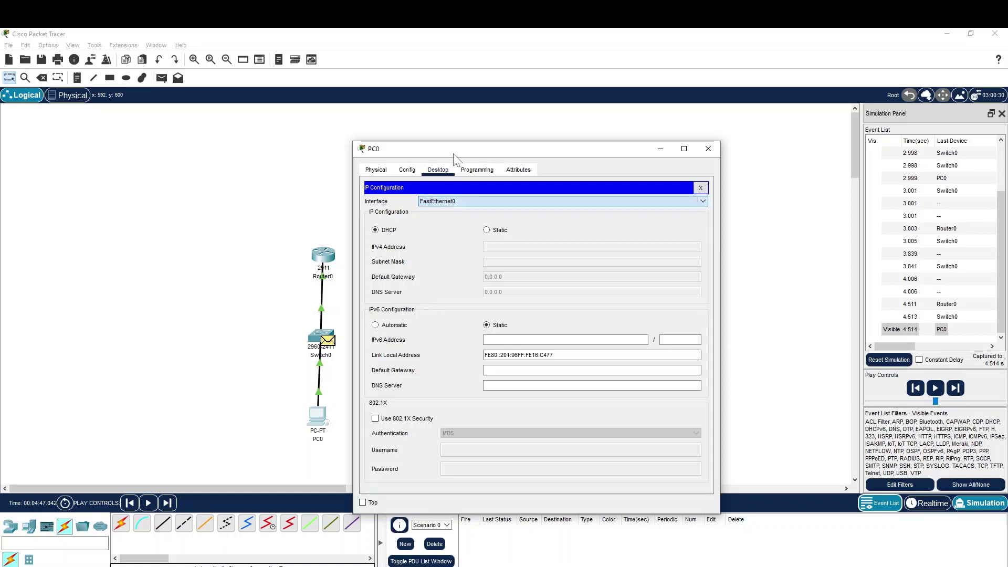
left_click(407, 169)
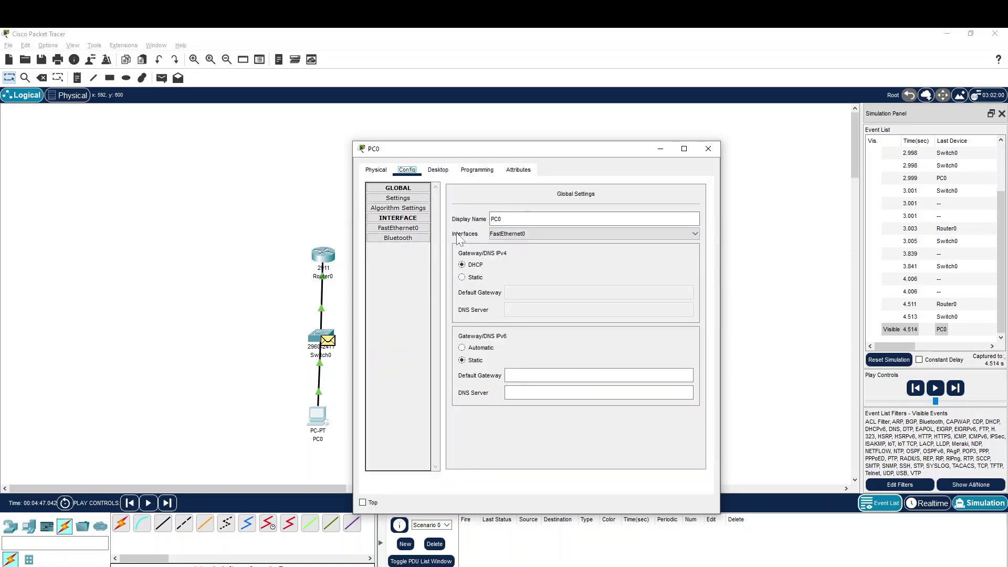
left_click(438, 170)
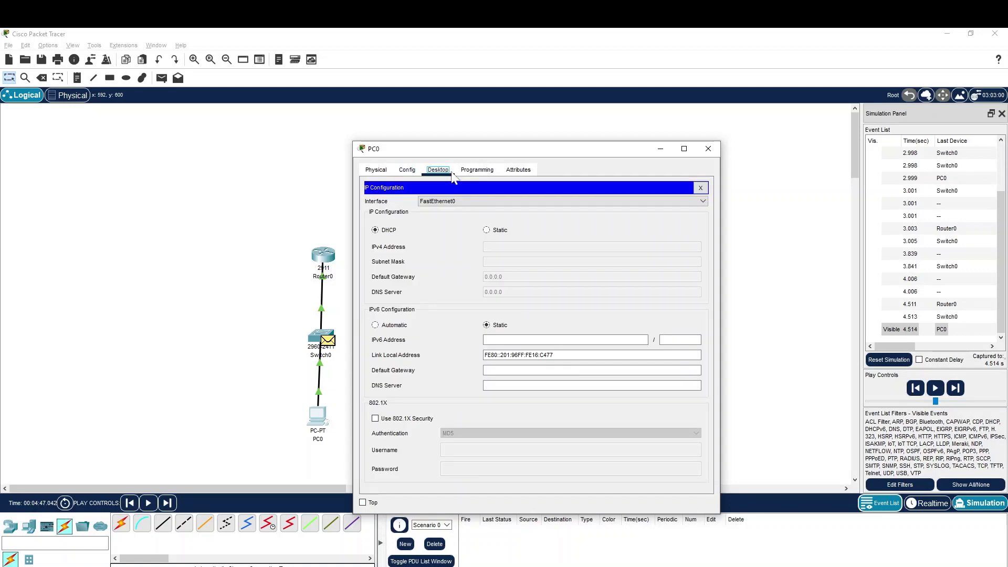
left_click(702, 203)
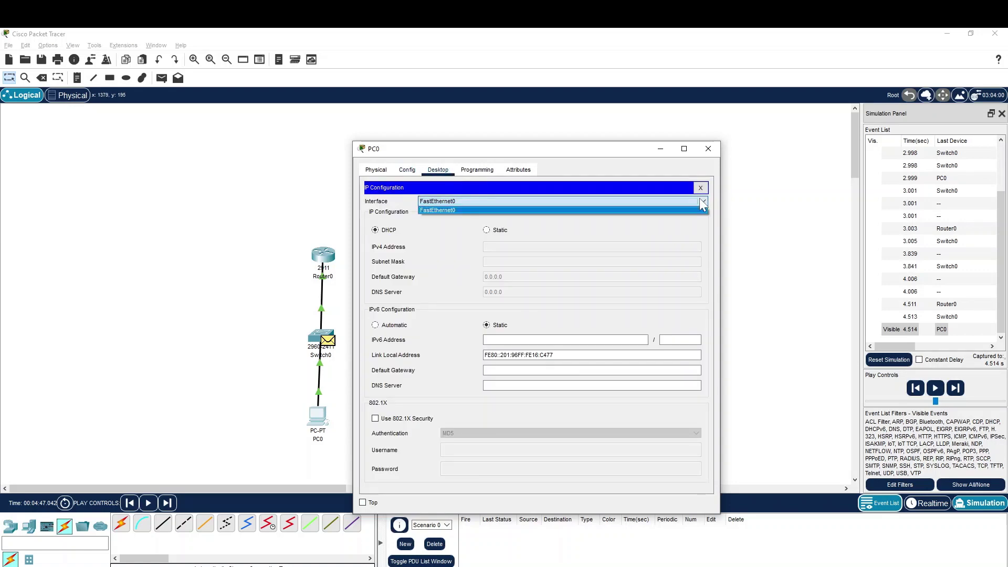
left_click(699, 198)
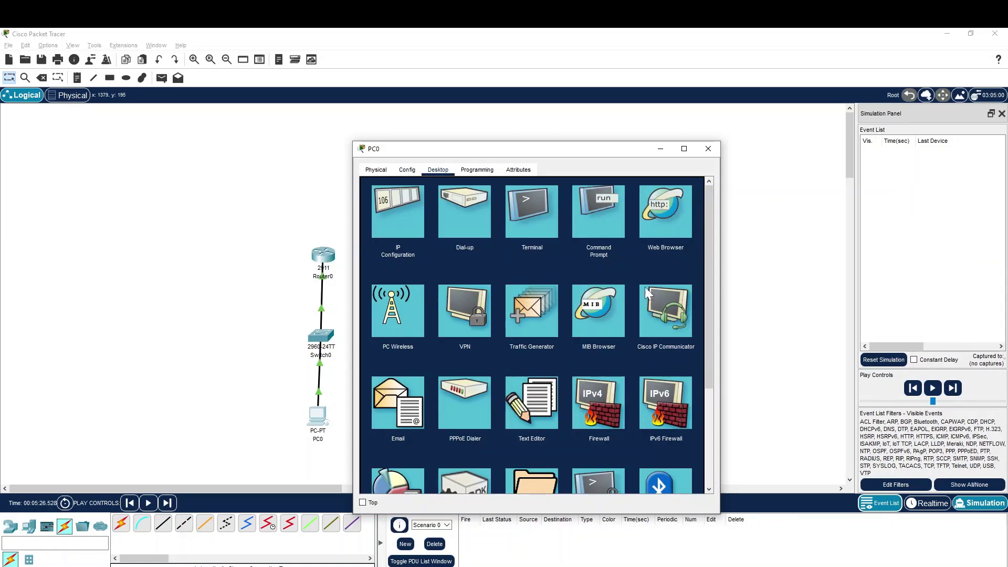
- Reopen PC0's IP Configuration and switch the network to Realtime mode so the DHCP request can complete
left_click(506, 223)
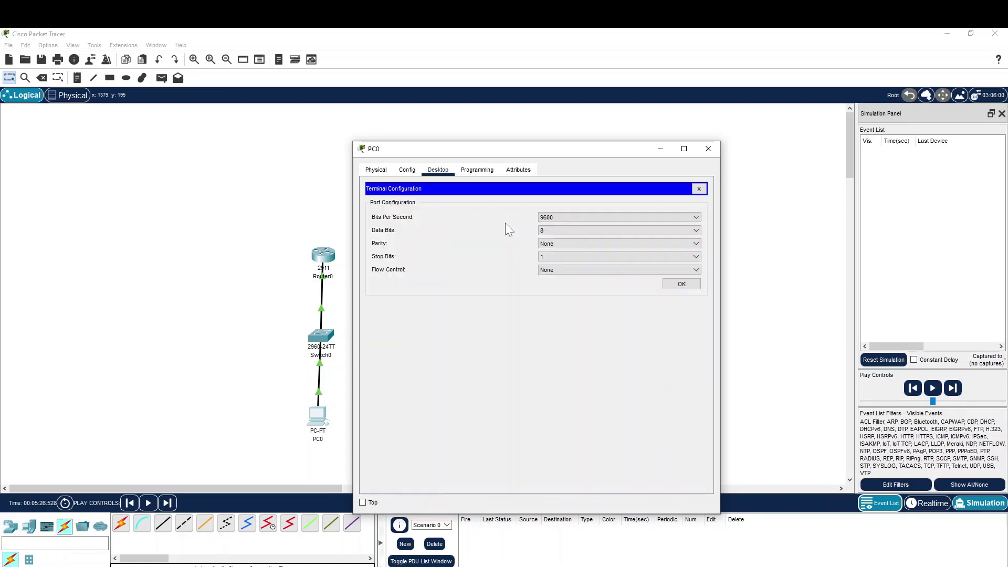
left_click(699, 189)
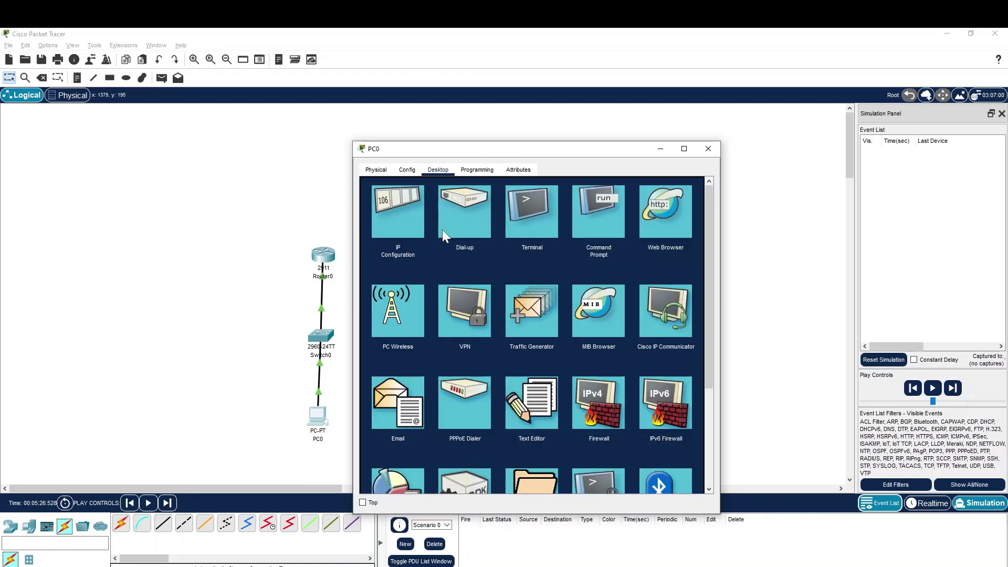
left_click(408, 225)
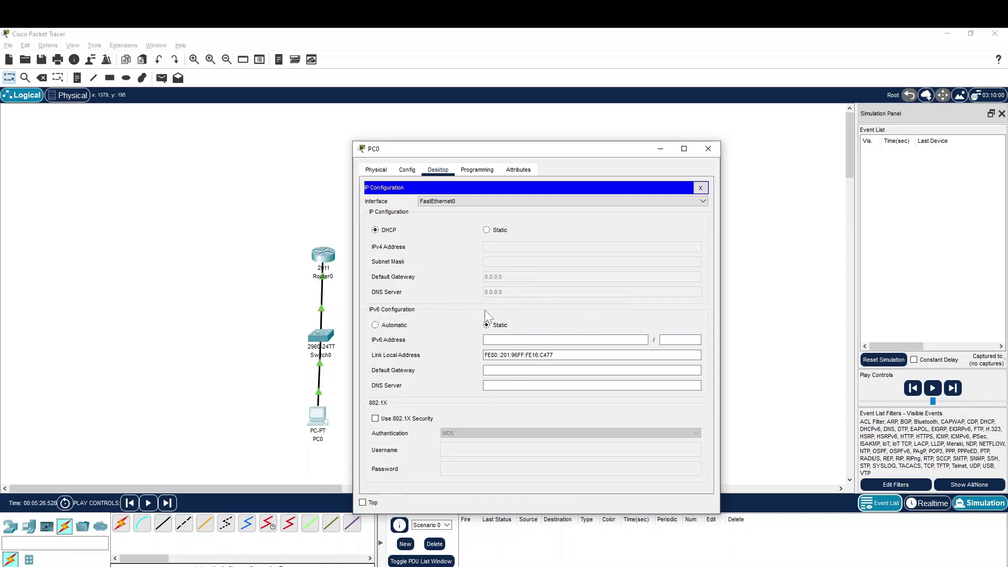
left_click(447, 258)
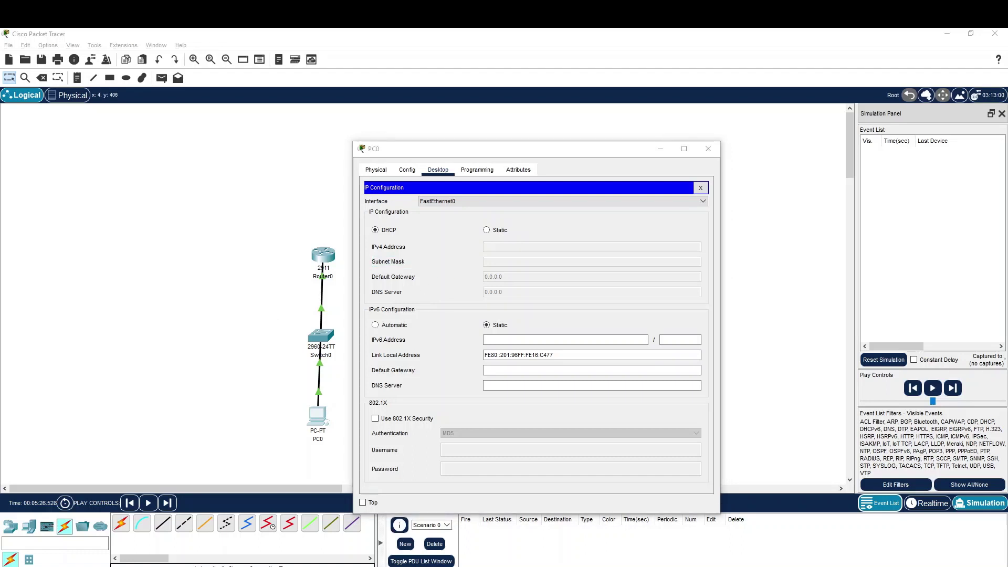
left_click(927, 503)
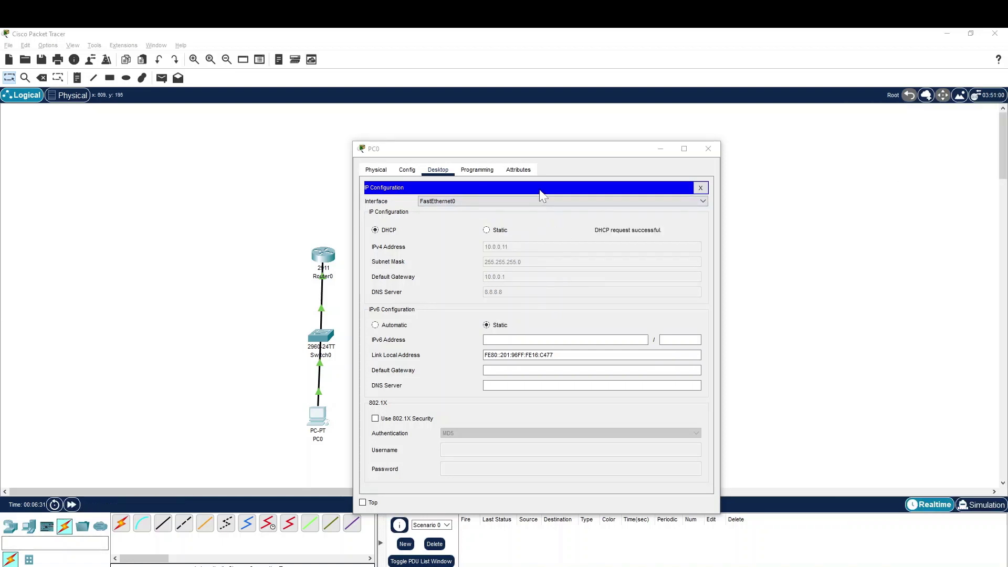
left_click_drag(534, 156, 603, 109)
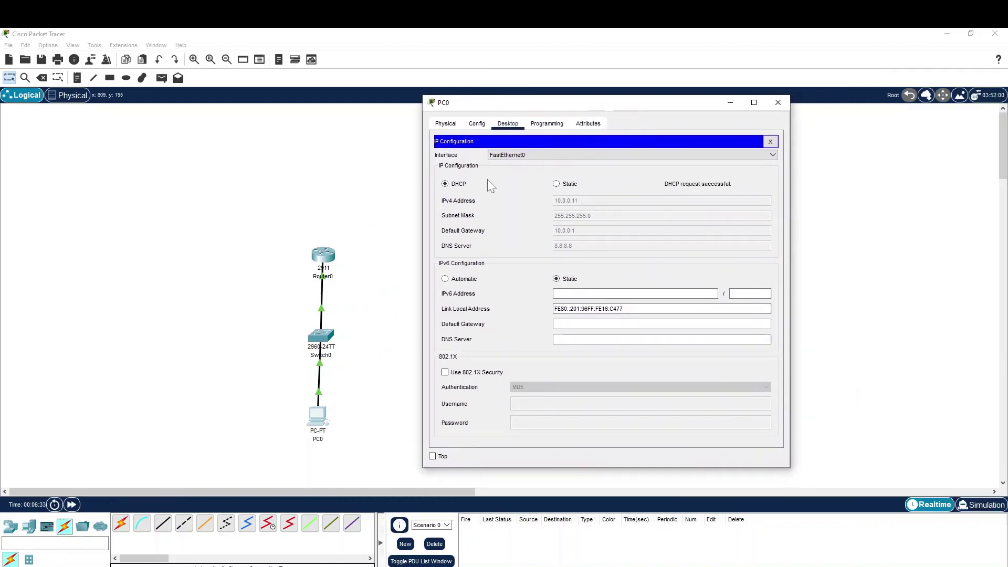
- Switch PC0's IPv4 addressing to Static and back to DHCP
left_click(556, 184)
left_click(459, 186)
- Run ipconfig again in PC0's Command Prompt and compare the IPv4 address, subnet mask and default gateway with the earlier output
left_click(770, 142)
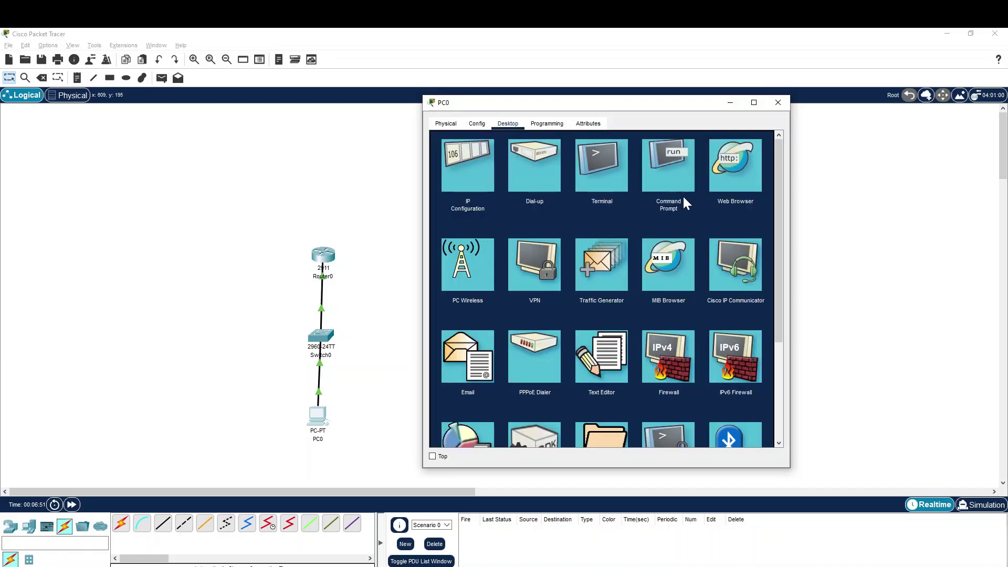
left_click(671, 181)
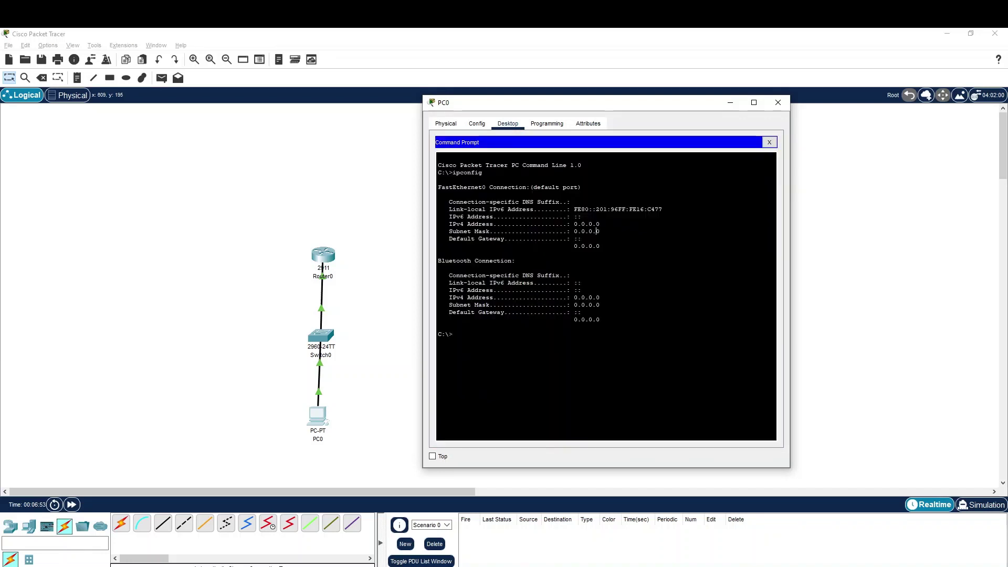
key("Up")
key("Return")
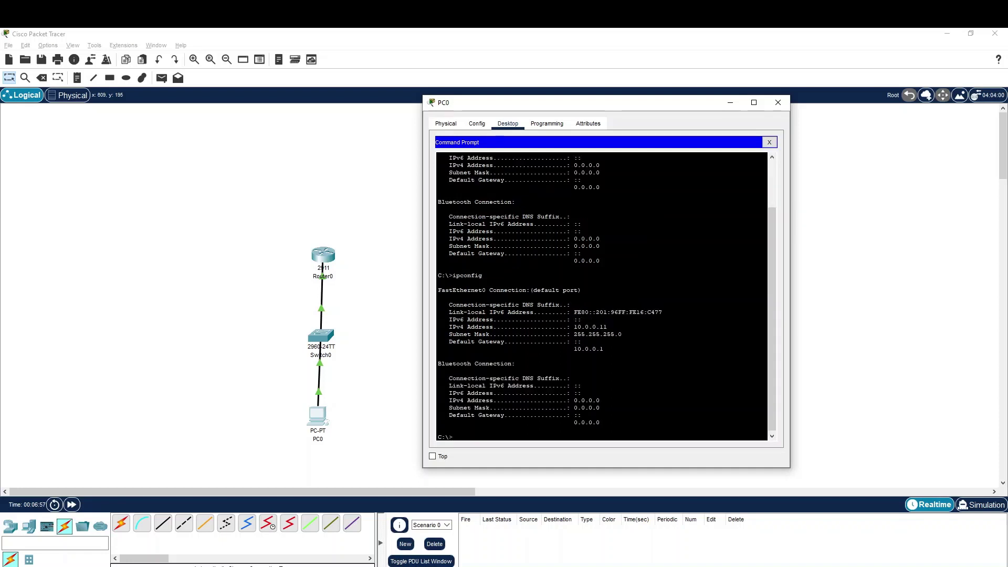
scroll(601, 296, "up", 15)
left_click_drag(563, 224, 603, 347)
scroll(600, 244, "down", 3)
left_click(603, 347)
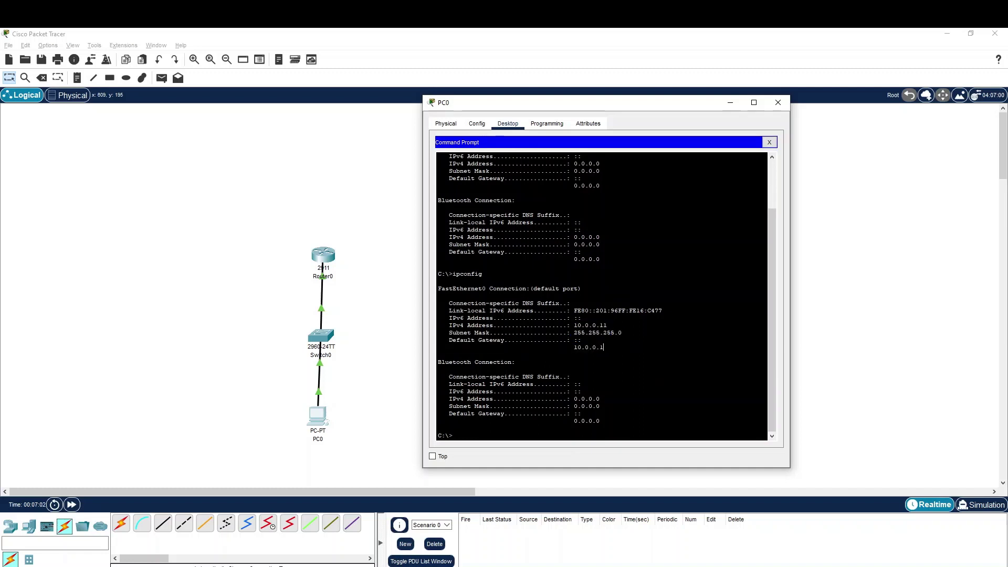
- List the DHCP bindings on Router0 with the command sho ip dhcp binding
left_click_drag(604, 347, 418, 285)
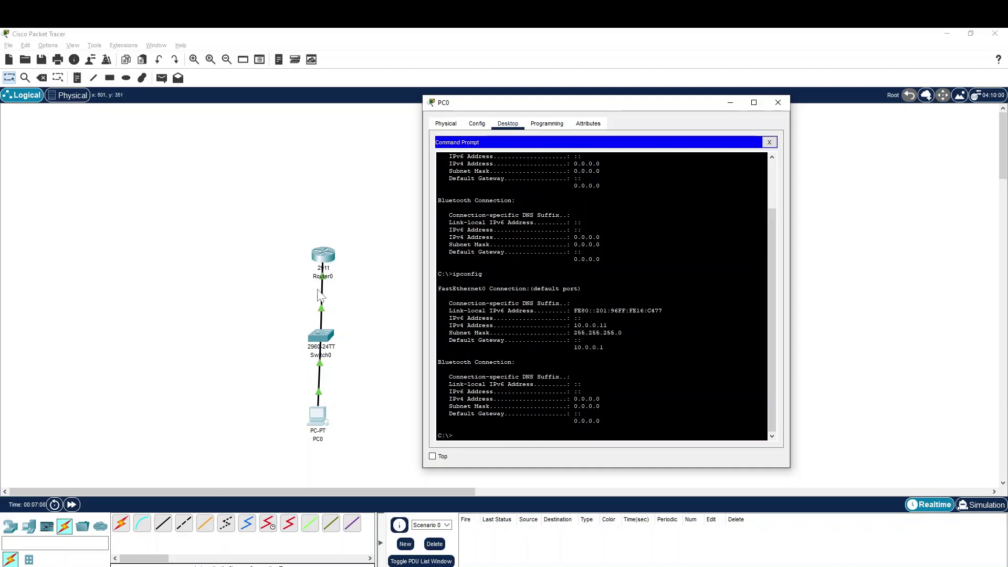
left_click(374, 341)
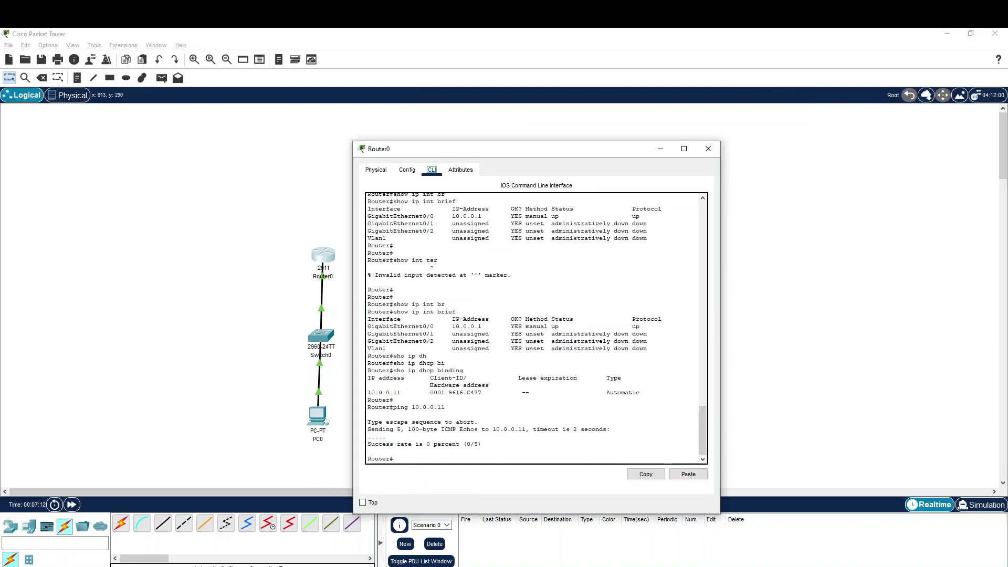
left_click_drag(525, 152, 604, 85)
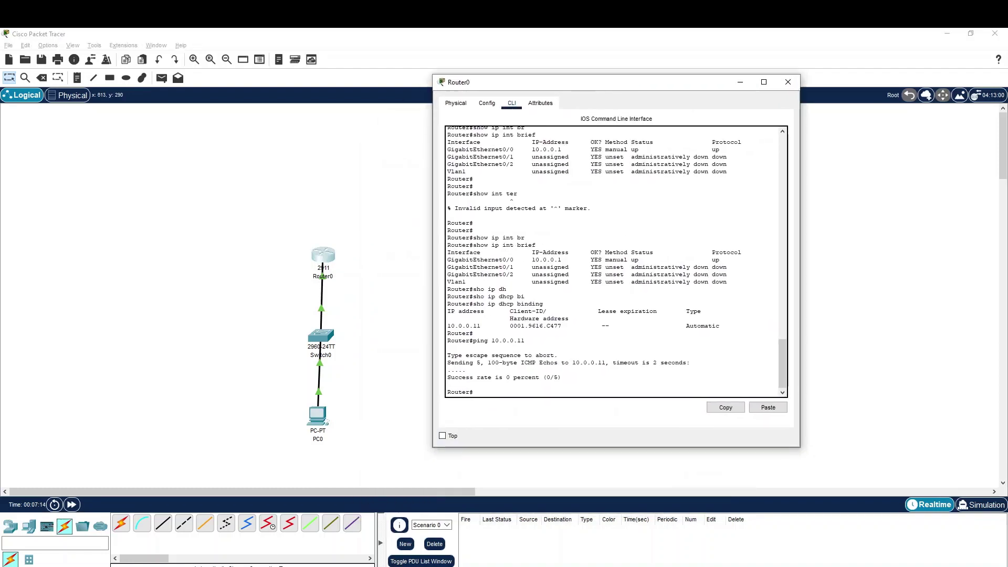
type("sho ip dhcp binding")
key("Return")
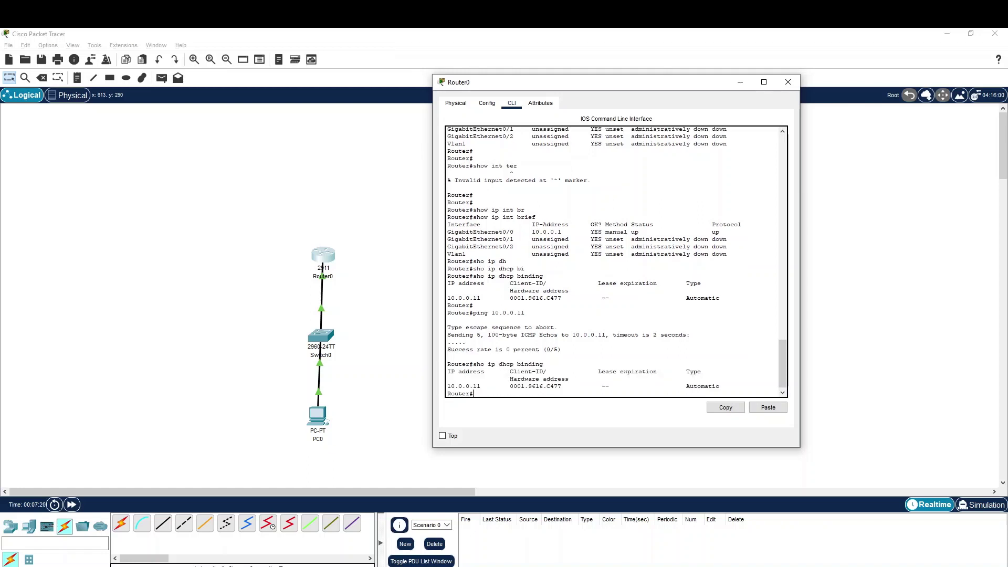
- Examine the leased IP address, hardware address and type in the binding output, and close Router0's window
left_click_drag(447, 386, 480, 386)
left_click_drag(568, 386, 513, 386)
key("ctrl+c")
left_click_drag(487, 363, 720, 386)
key("ctrl+c")
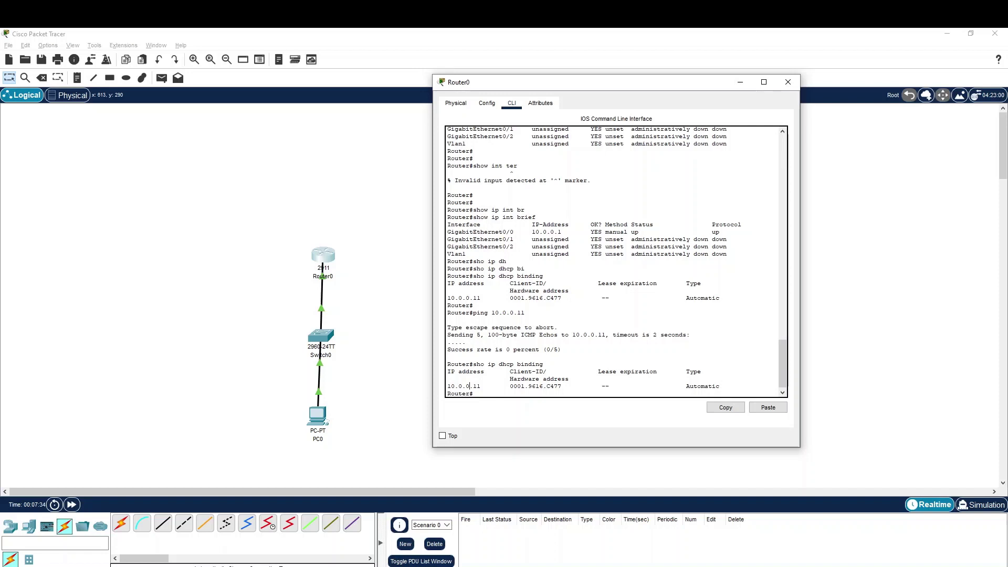
left_click_drag(468, 386, 540, 363)
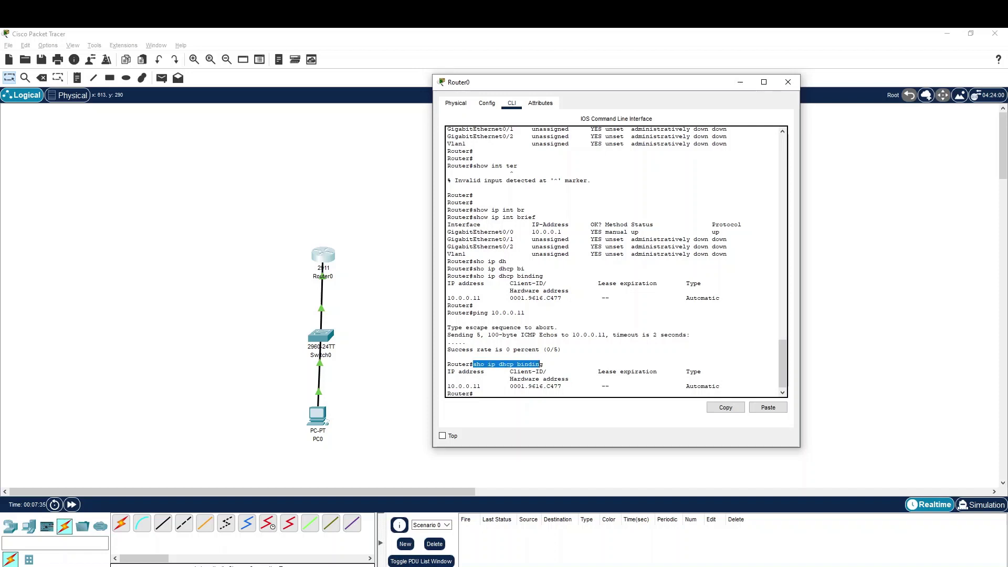
left_click(544, 364)
left_click(787, 81)
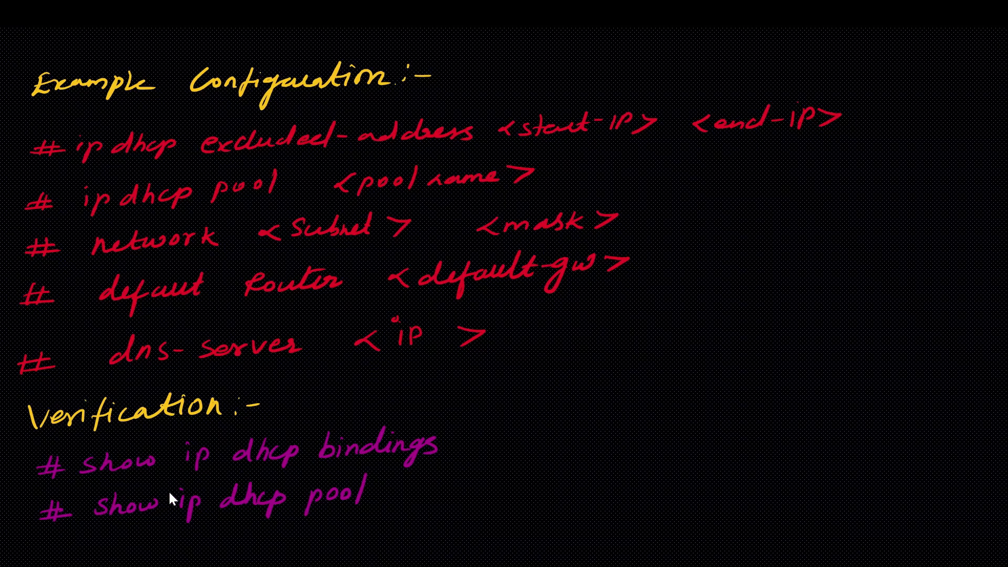
key("Right")
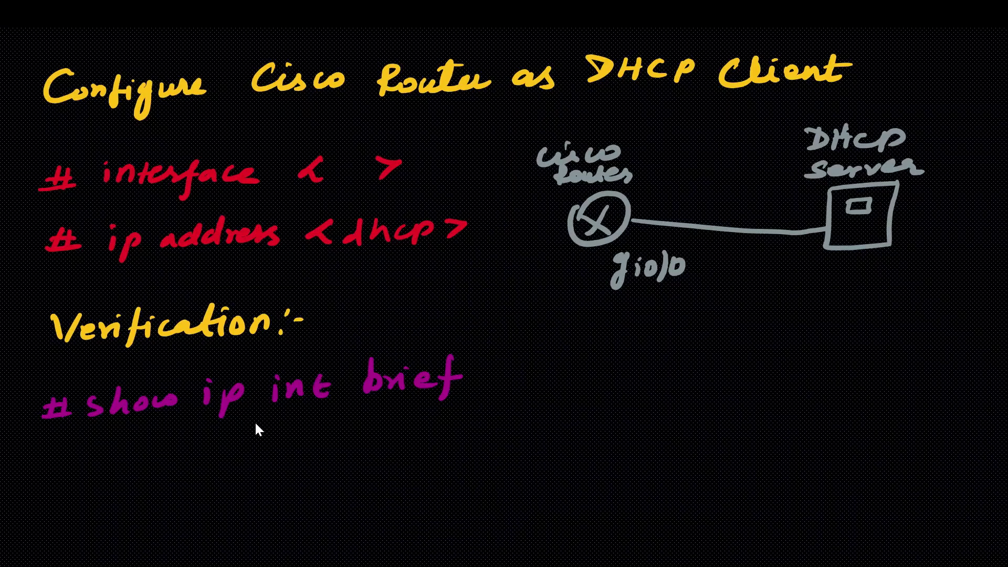
key("alt+Tab")
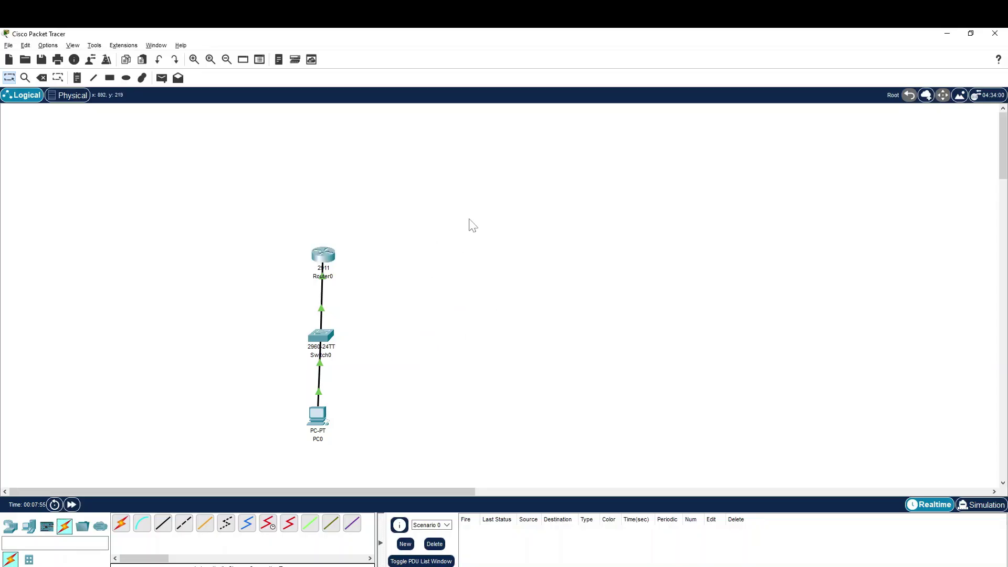
left_click(11, 526)
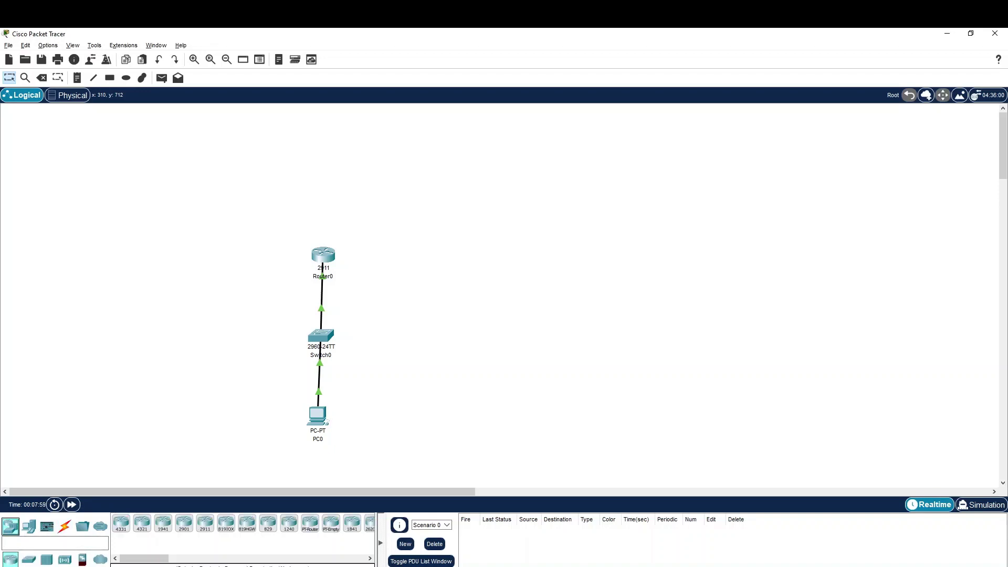
key("alt+Tab")
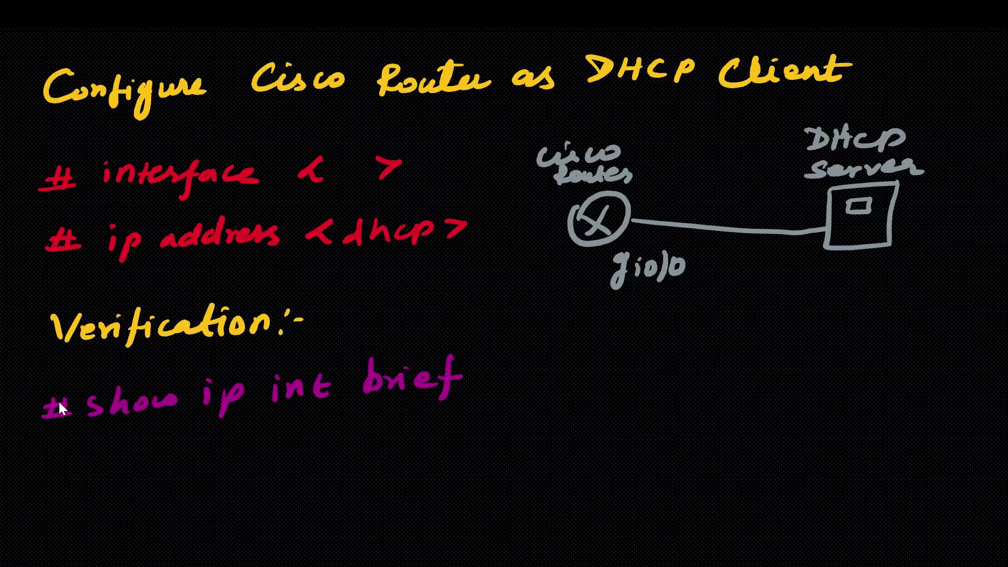
key("alt+Tab")
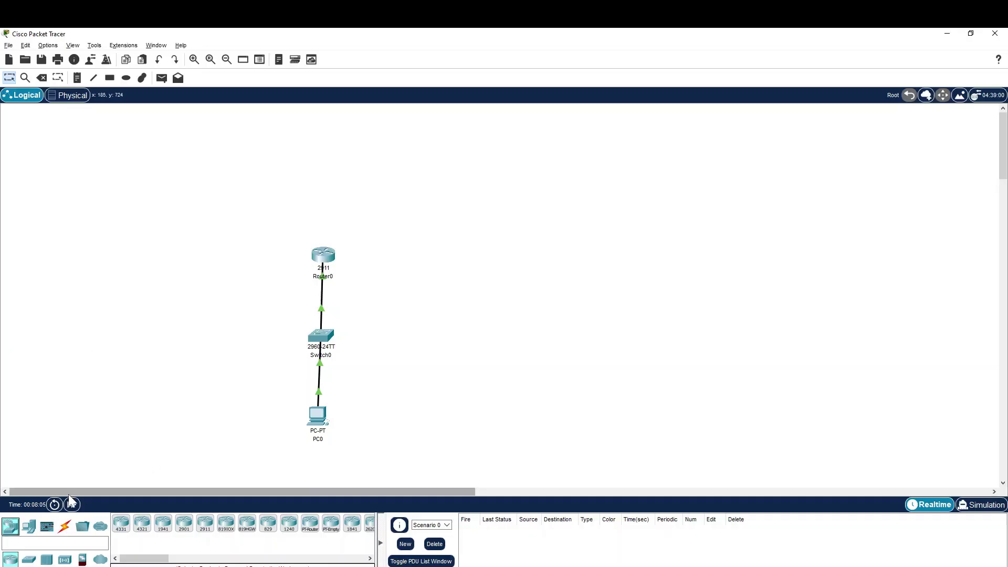
- Place a Server-PT beside Router0 and connect the router to it with an automatically chosen cable
left_click(30, 531)
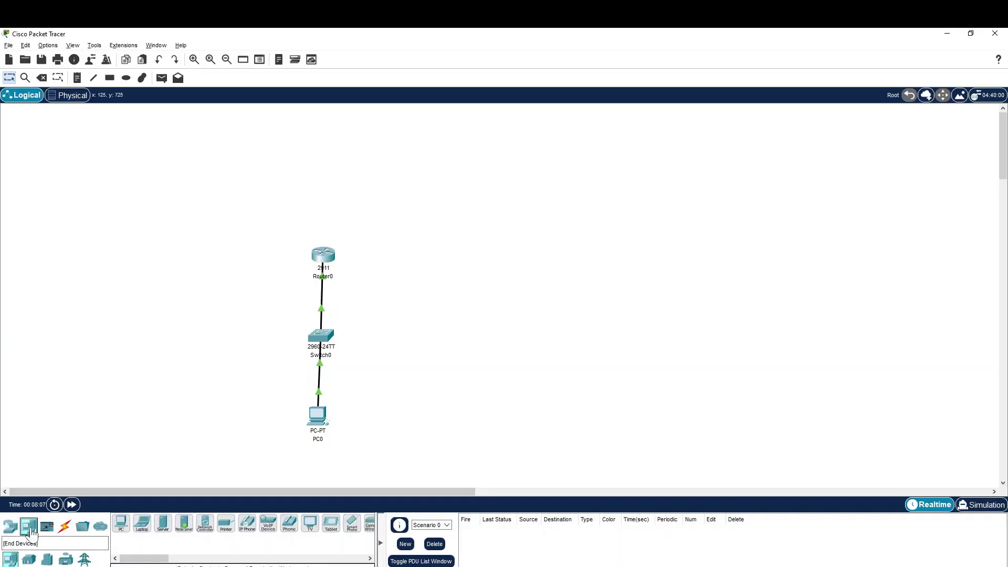
left_click(163, 523)
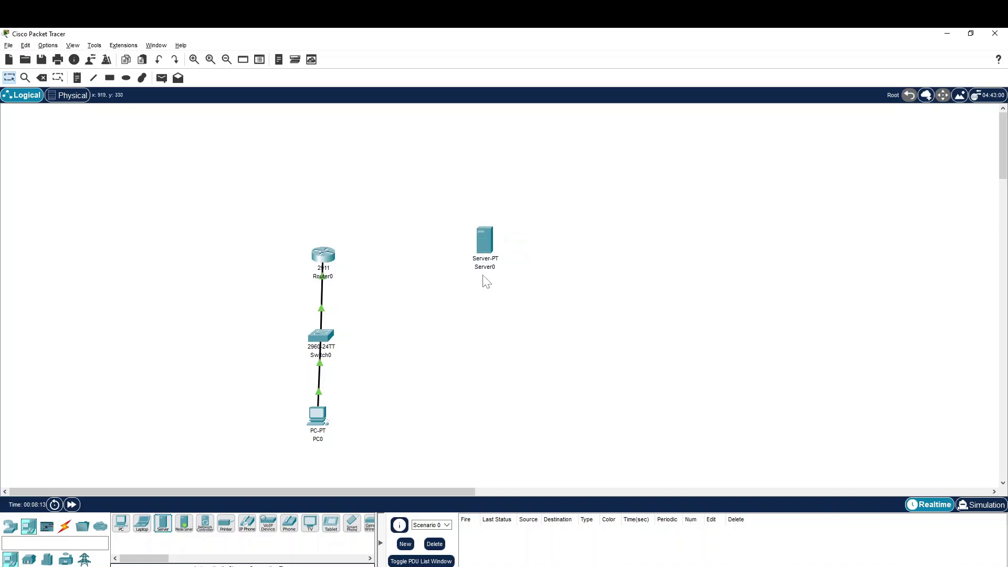
left_click(483, 242)
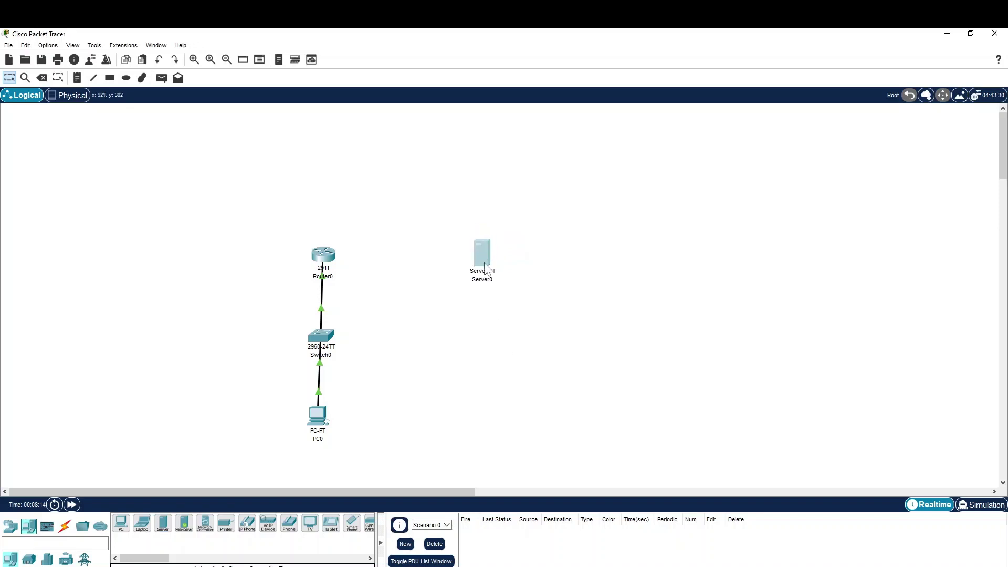
left_click(65, 525)
left_click(120, 524)
left_click(323, 255)
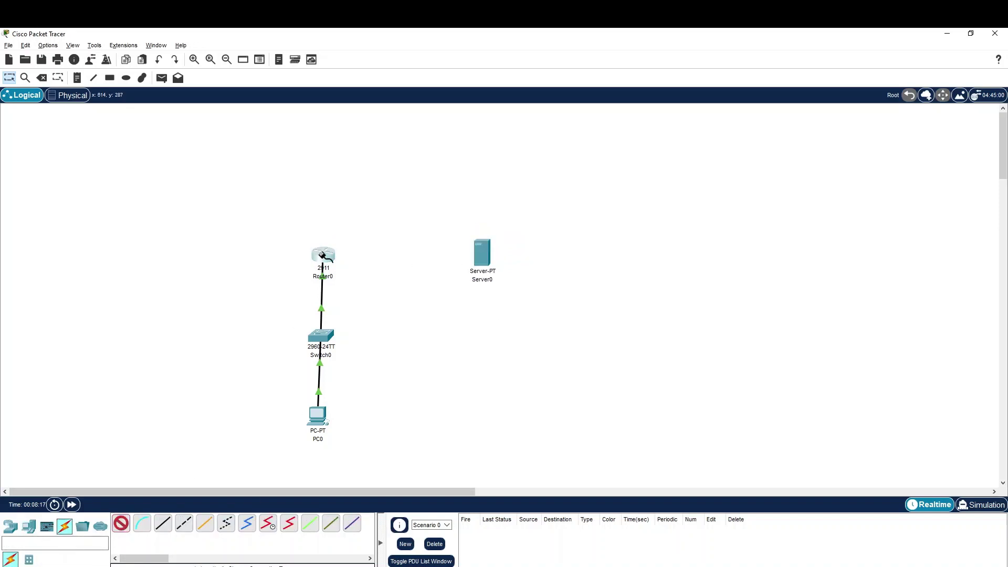
left_click(480, 258)
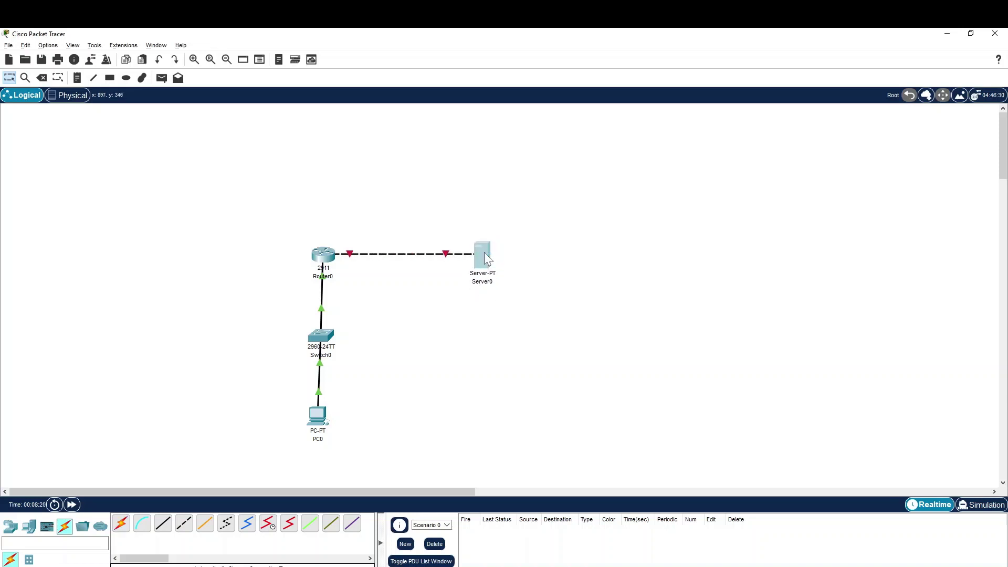
- Open Server0's DHCP service settings and turn the service on for FastEthernet0
left_click(484, 251)
left_click(407, 170)
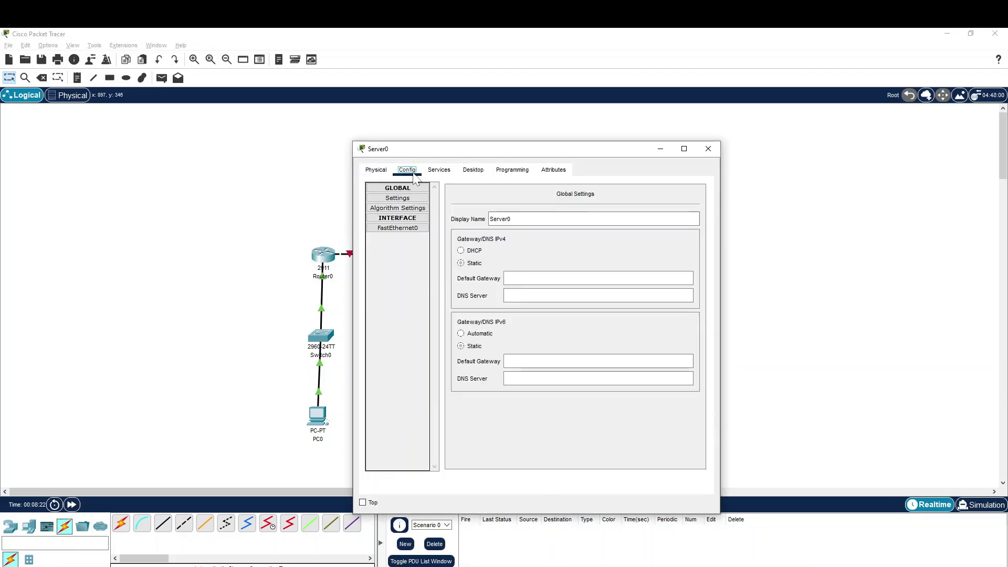
left_click_drag(459, 152, 624, 130)
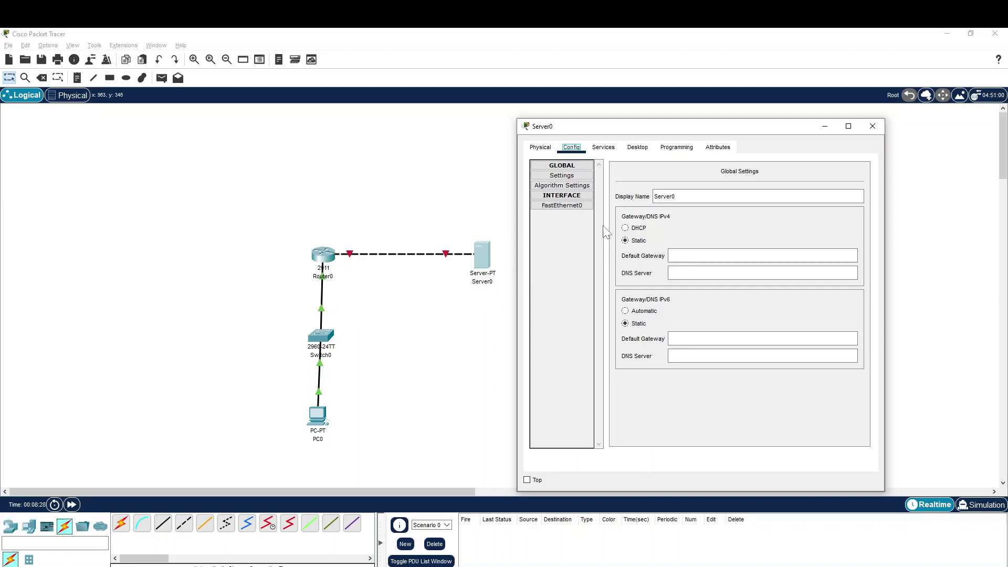
left_click(603, 147)
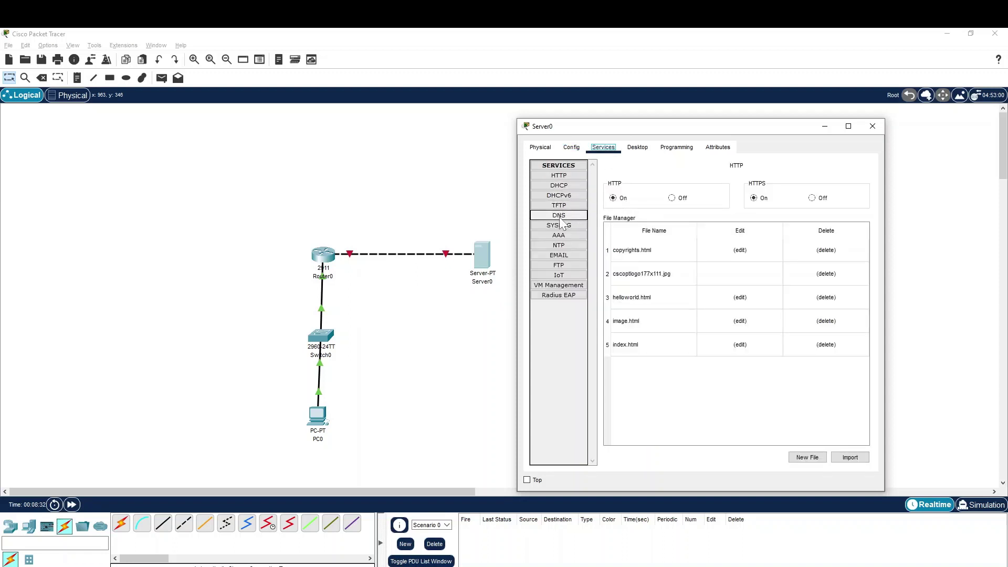
left_click(559, 185)
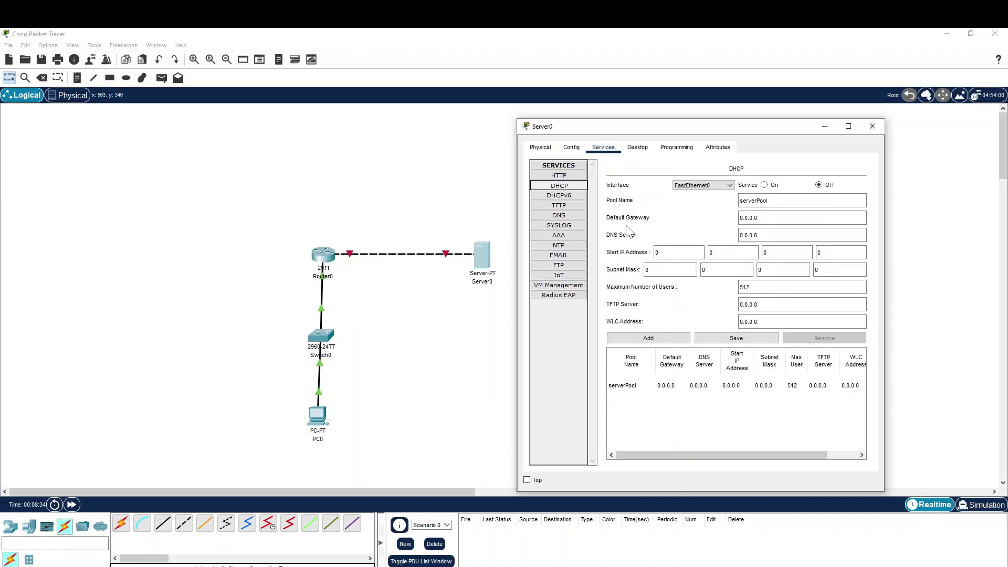
left_click(766, 185)
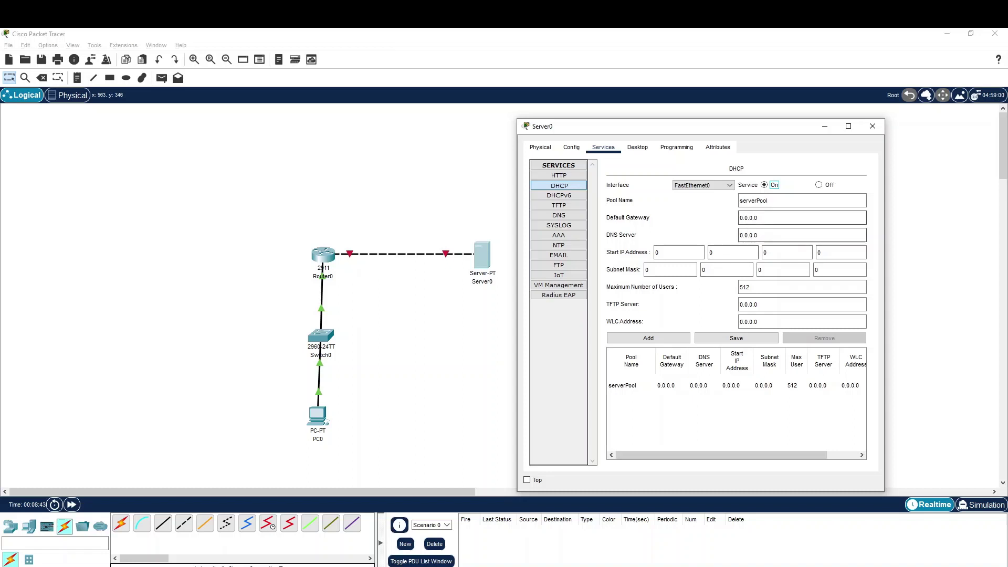
- Set serverPool's default gateway to 192.168.0.1, start IP address to 192.168.0.2 and subnet mask to 255.255.255.0, and save the pool
double_click(748, 218)
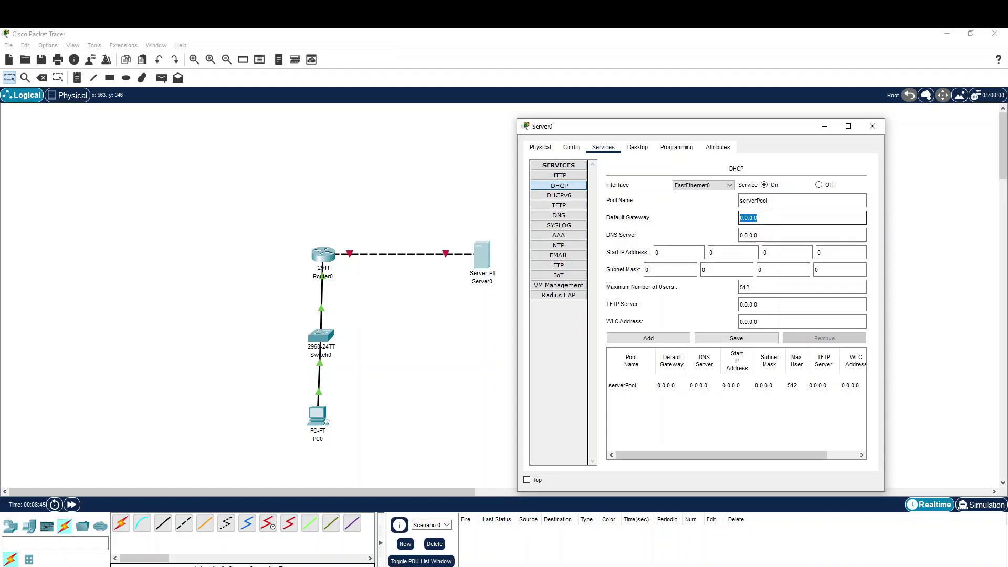
type("192.168.0.1")
double_click(659, 252)
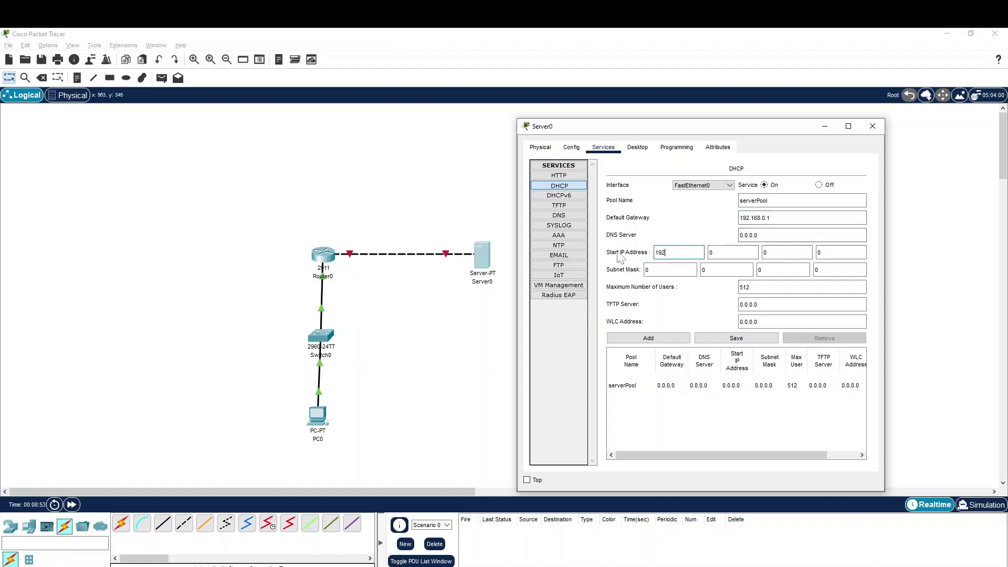
type("192.")
type("168.")
type("0.")
type("2")
key("Tab")
type("255.255.255.")
left_click(711, 315)
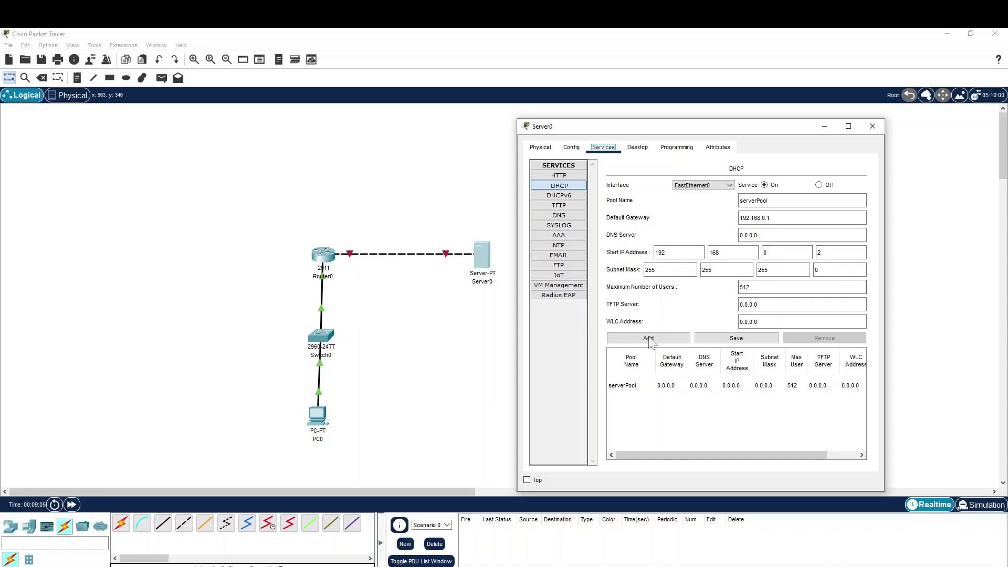
left_click(736, 338)
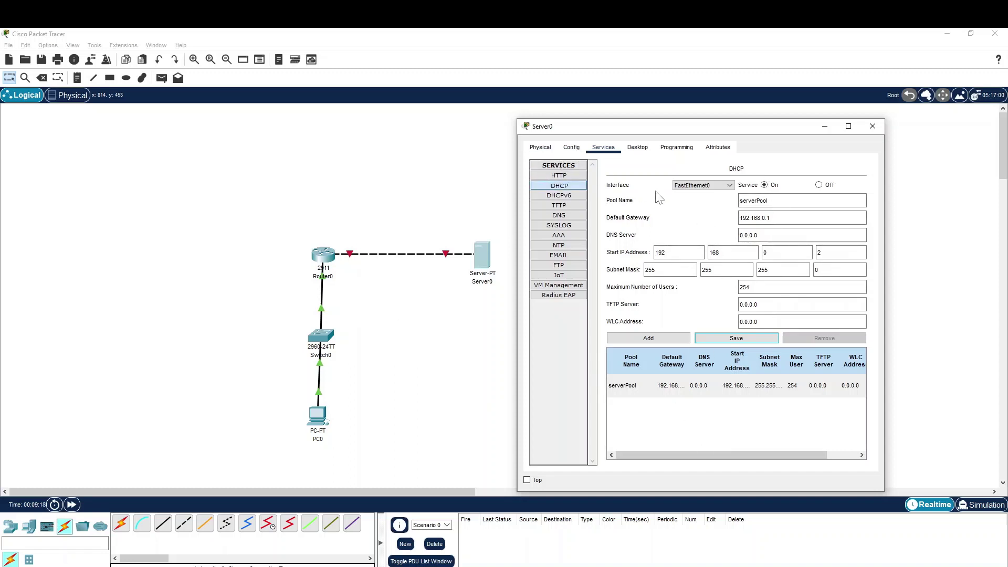
- Give Server0 the static IPv4 address 192.168.0.1 with subnet mask 255.255.255.0 and close its window
key("Tab")
key("Tab")
left_click(638, 148)
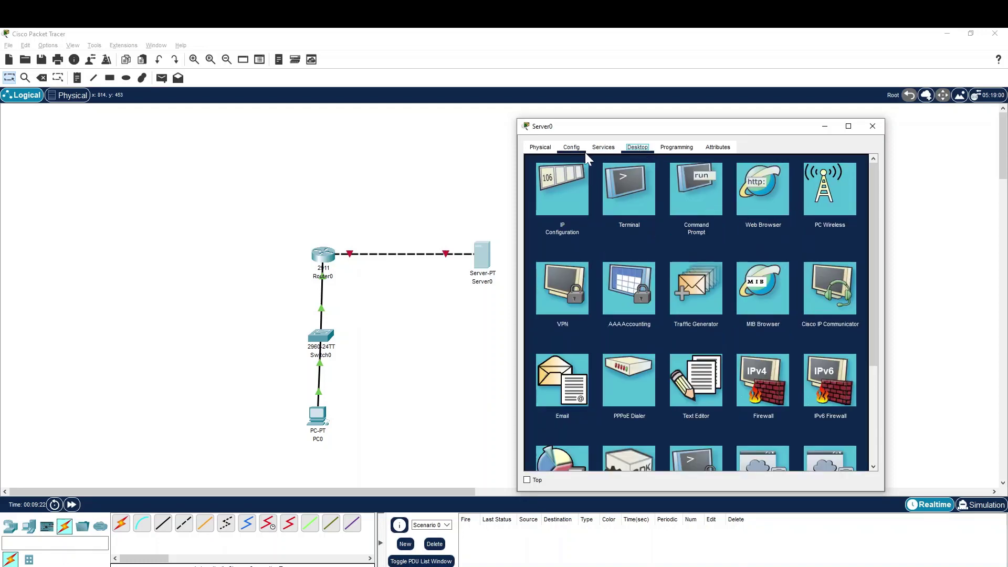
left_click(577, 209)
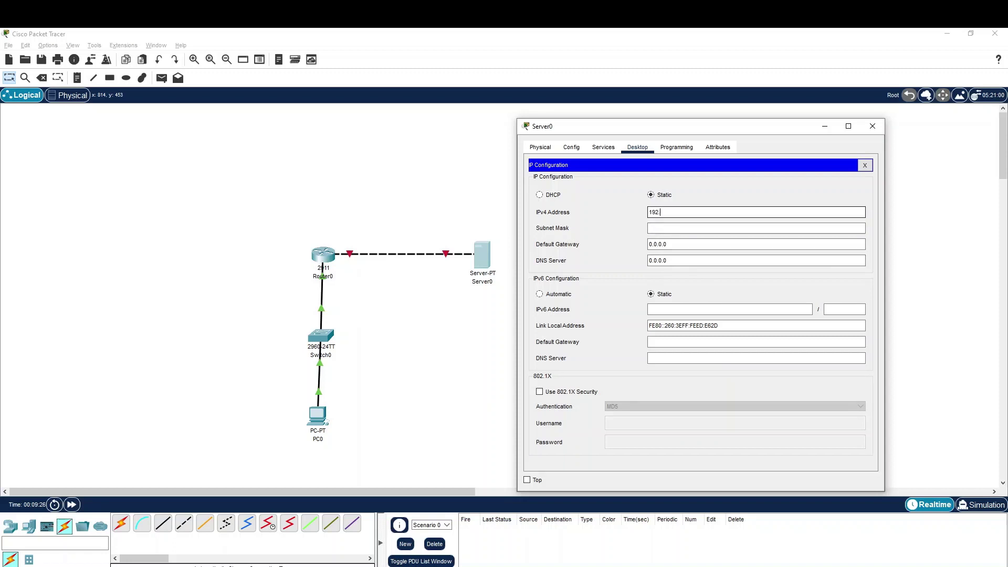
type("192.168.0.1")
key("Tab")
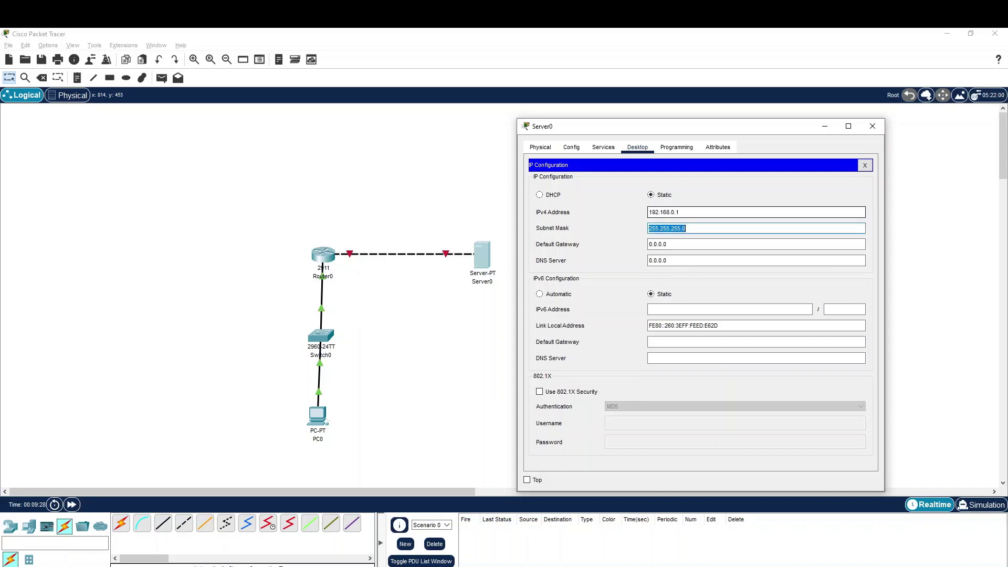
type("255.")
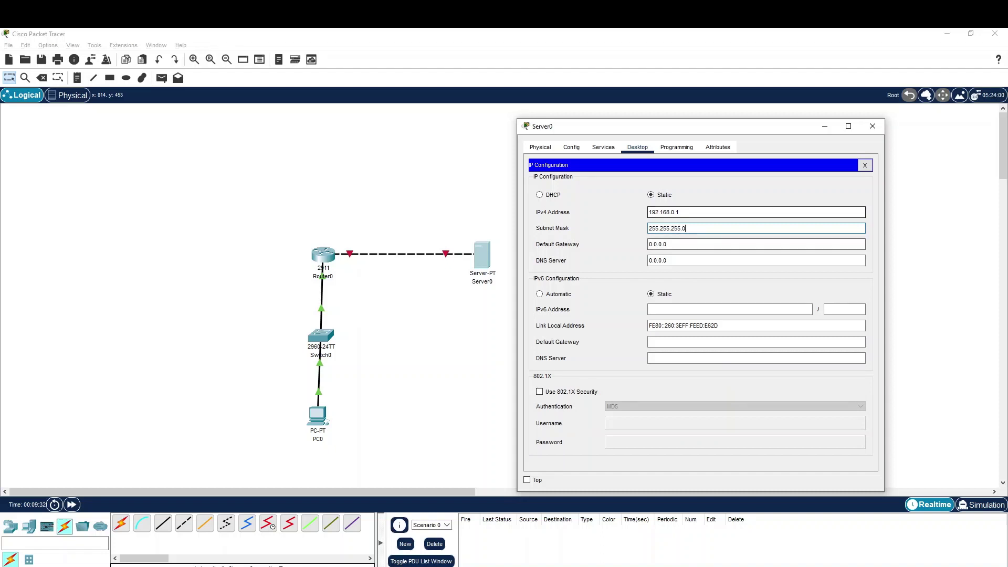
left_click(865, 167)
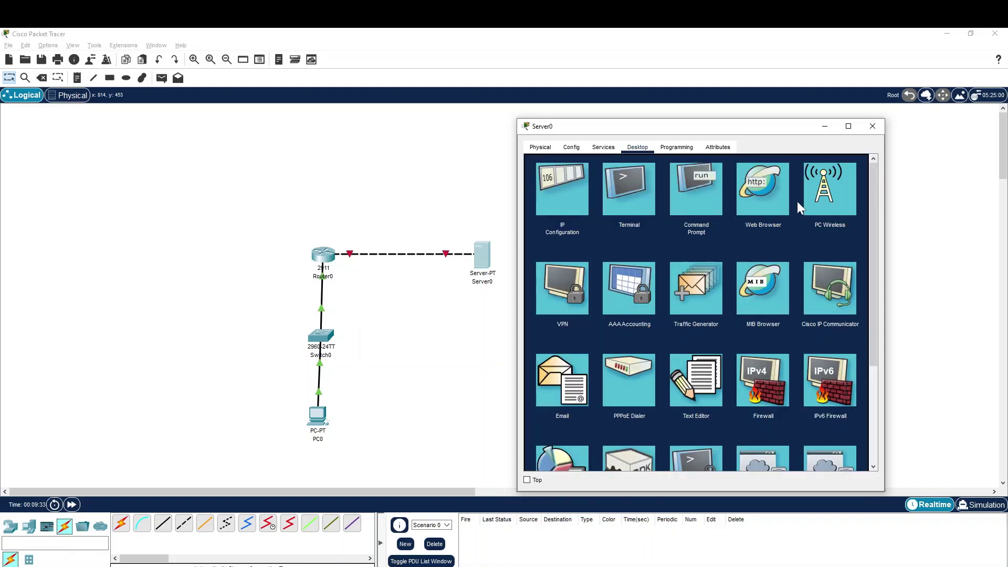
left_click(405, 332)
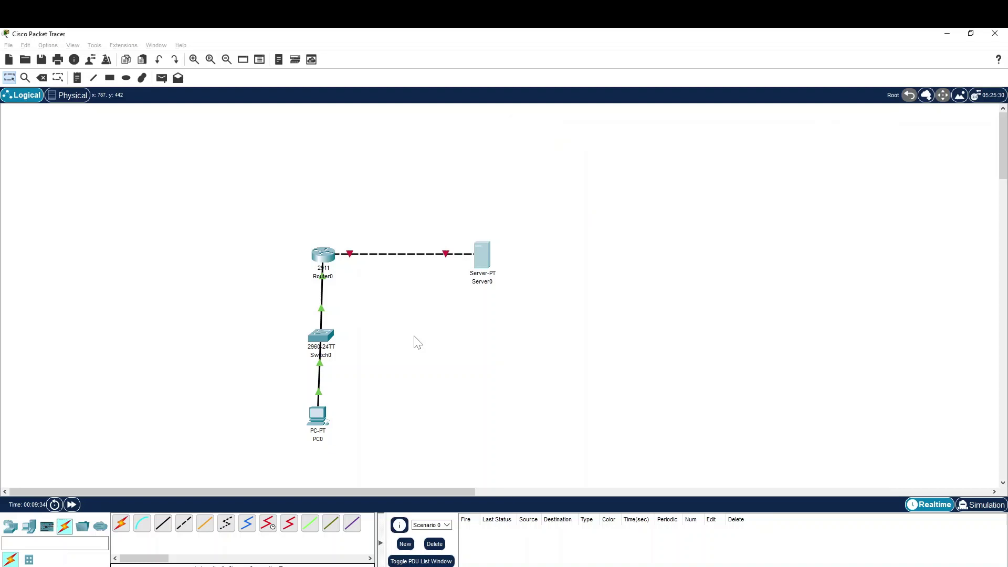
- Open Router0's command line and enter global configuration mode with conf t
left_click(317, 257)
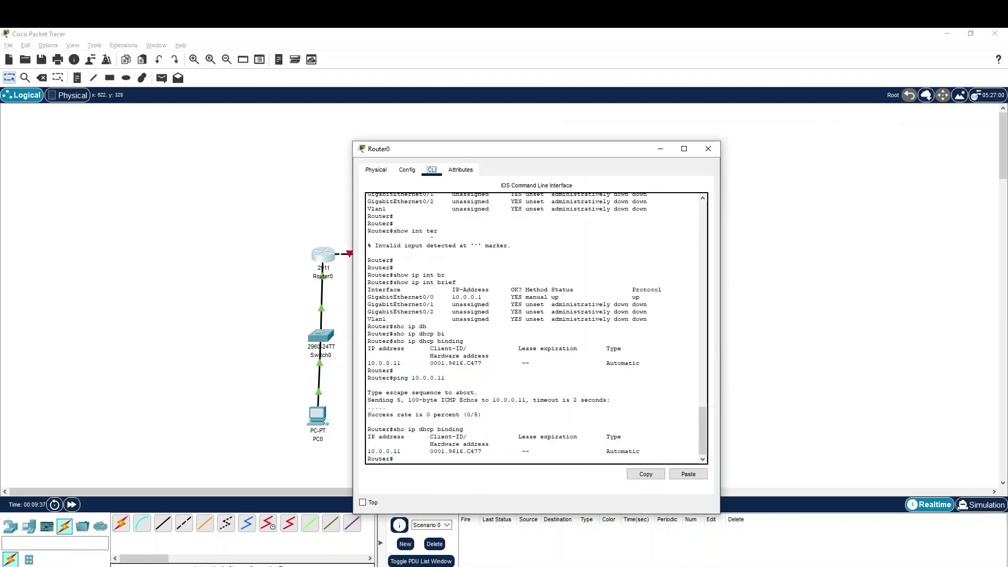
left_click(371, 265)
key("Return")
key("Return")
type("conf t")
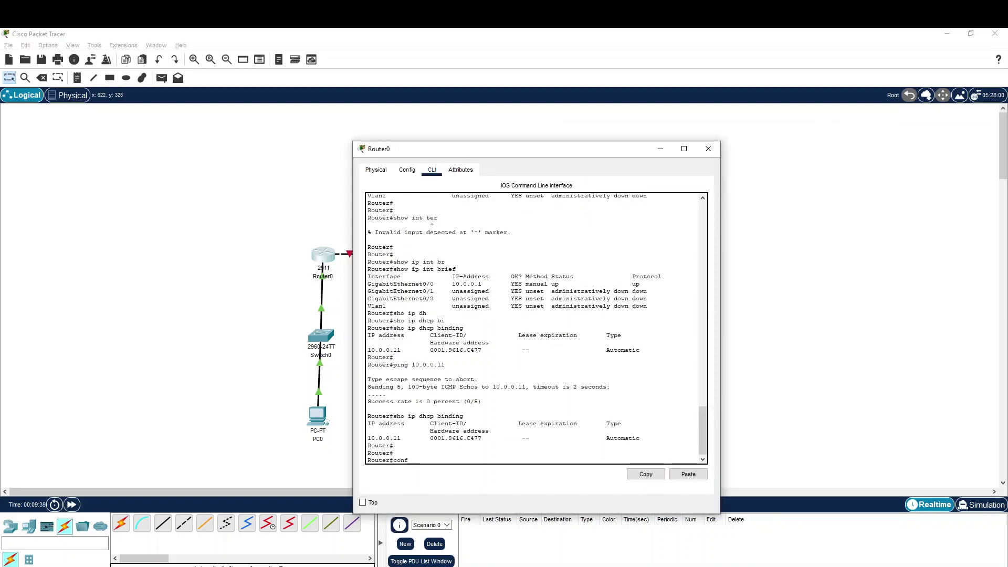
key("Return")
- List the router's interfaces and their status from configuration mode with do show ip int br
type("int")
key("BackSpace")
key("BackSpace")
key("BackSpace")
key("BackSpace")
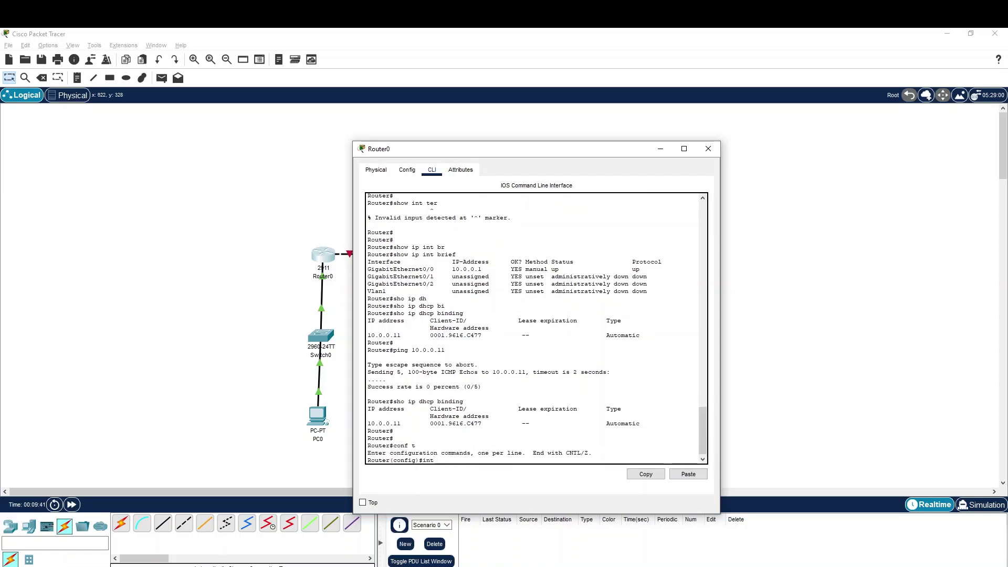
type("do show ip int br")
key("Return")
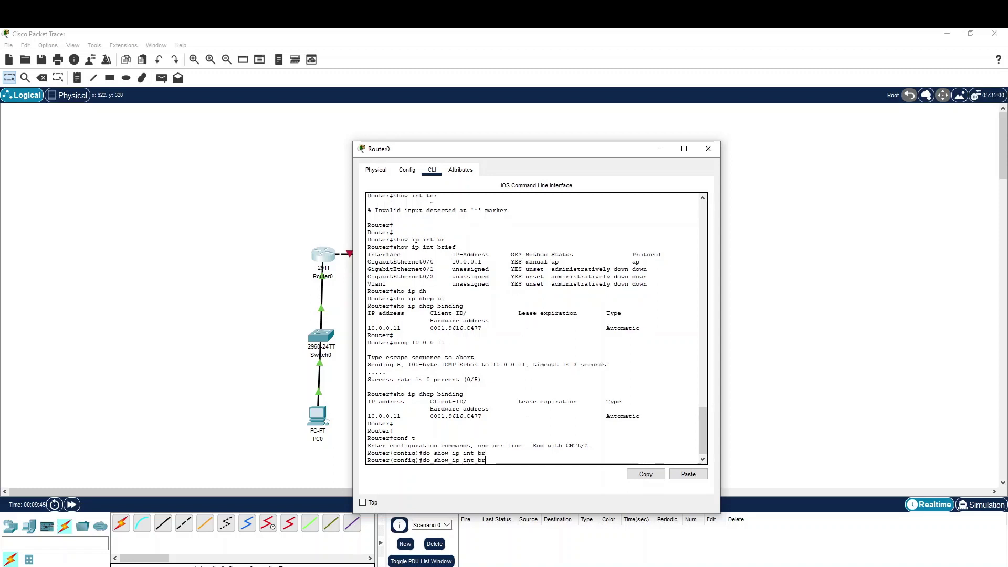
key("Return")
key("Return")
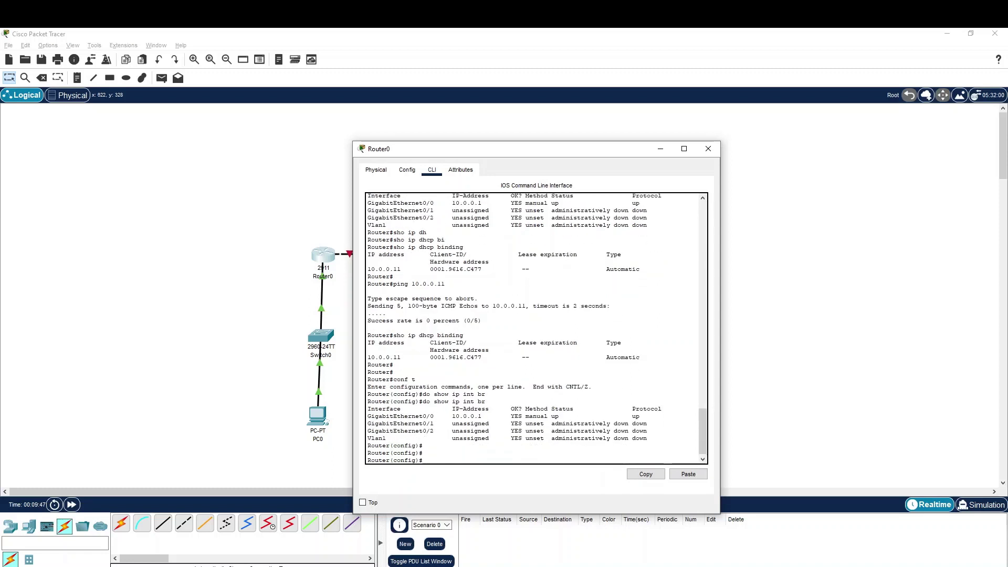
- Enter configuration of interface gi0/1 and enable it with no shutdown
type("int gi")
type("0/2")
key("Return")
type("mn")
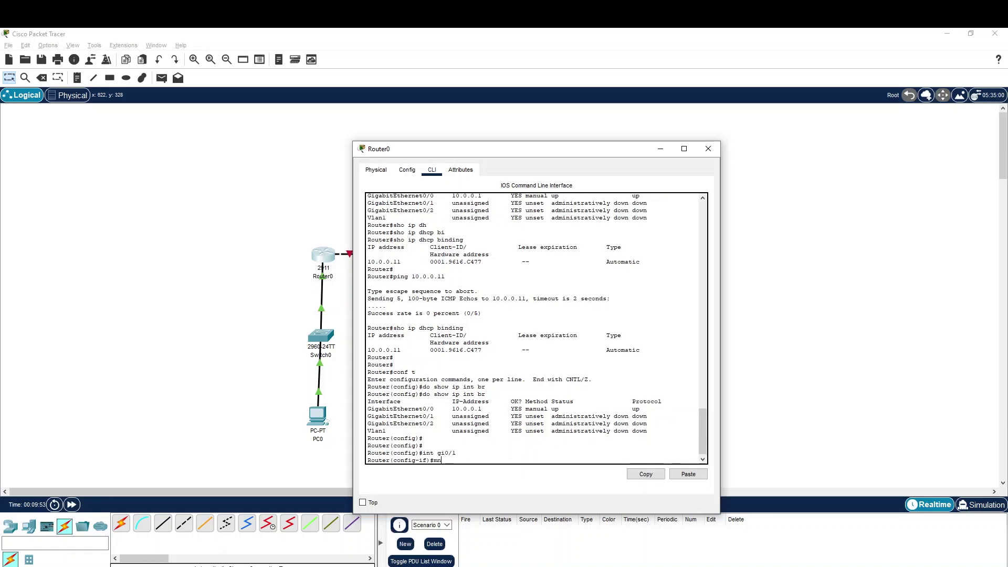
type("ono shu")
key("Tab")
key("Return")
key("Return")
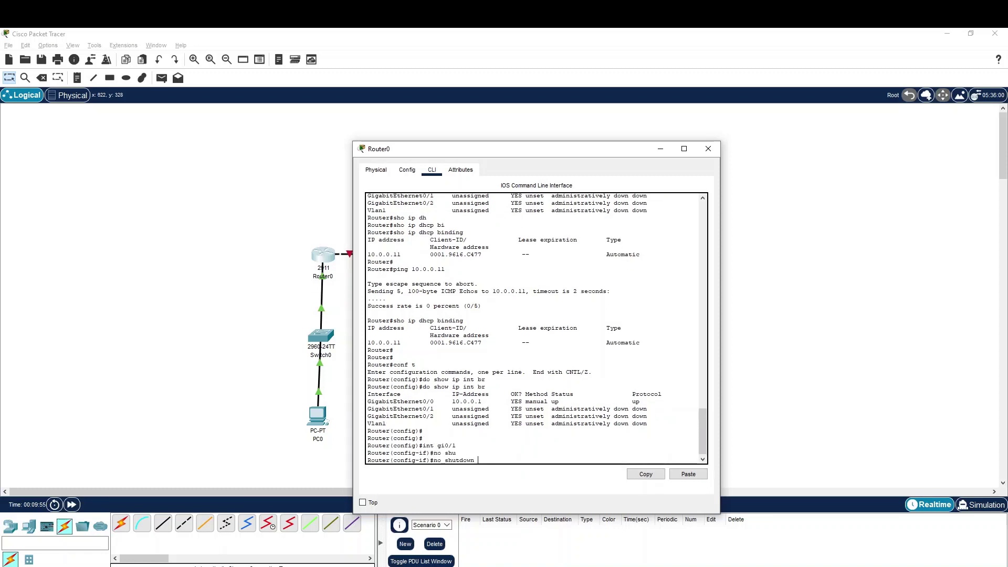
- Recheck the interface status with do show ip int br while in gi0/1 configuration
type("int gi0/1")
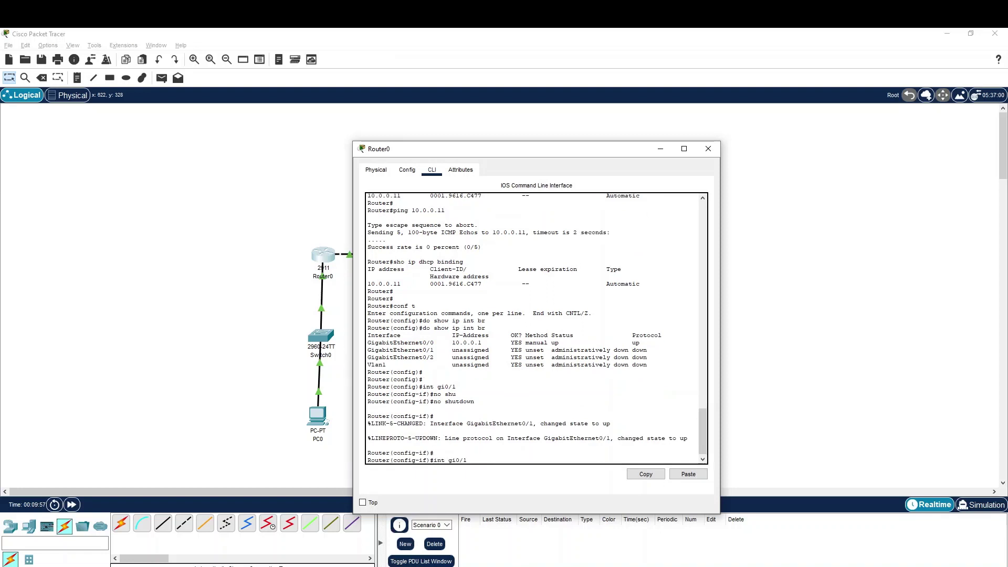
key("Up")
key("Up")
key("Up")
key("Return")
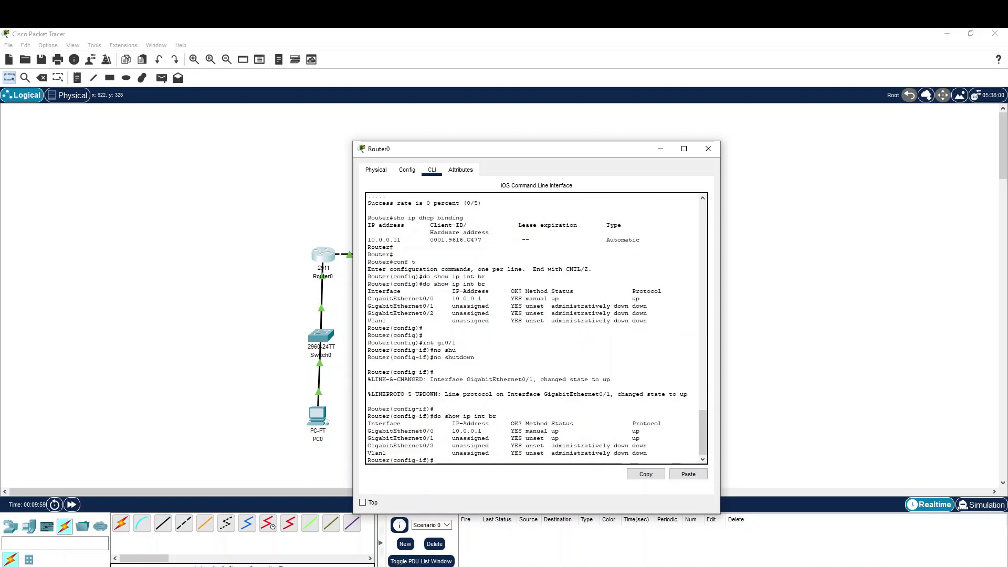
key("Return")
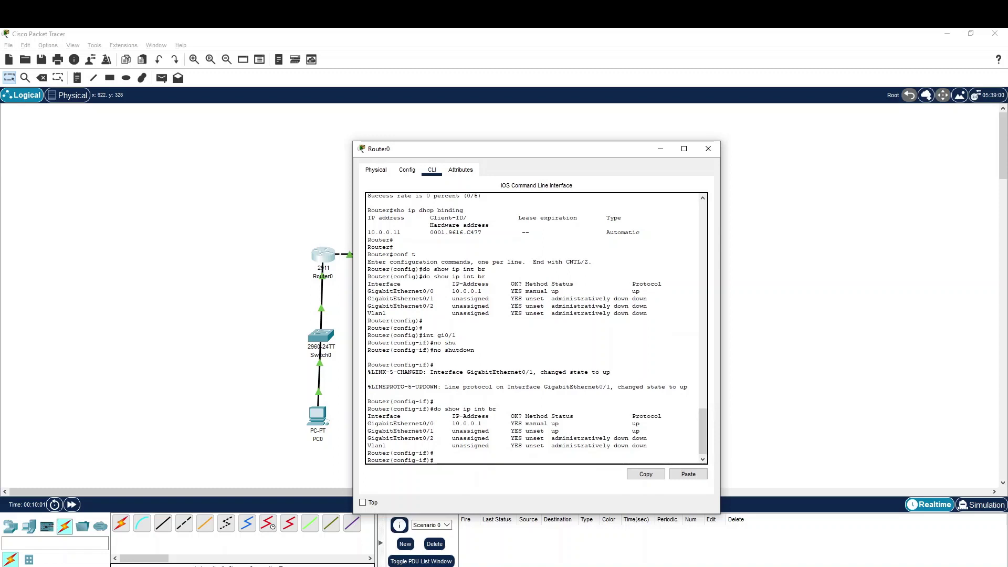
- Set gi0/1 to obtain its address with ip address dhcp, checking the command's options first, and end configuration mode
type("ip ad")
key("Tab")
type("?")
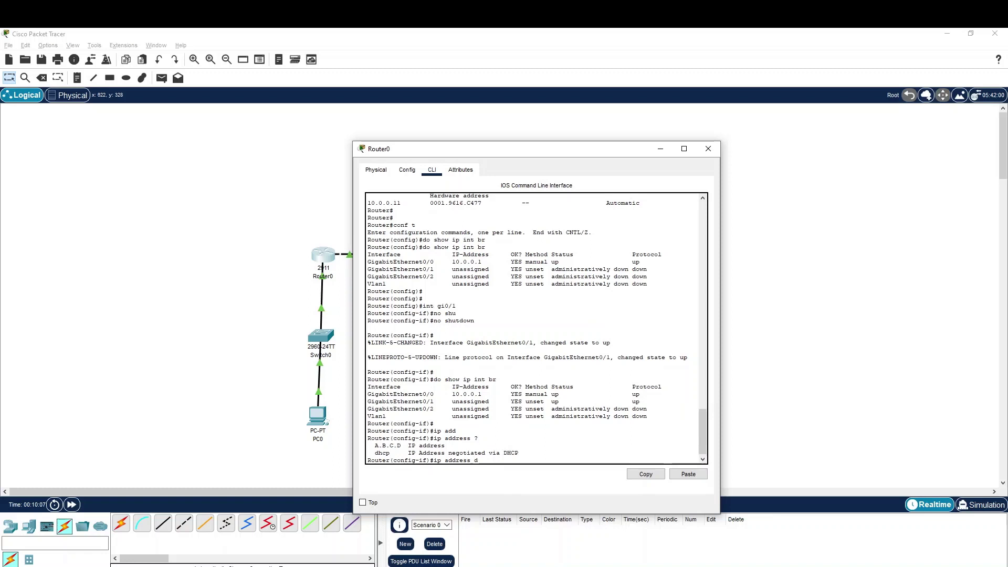
type("dhcp")
key("Tab")
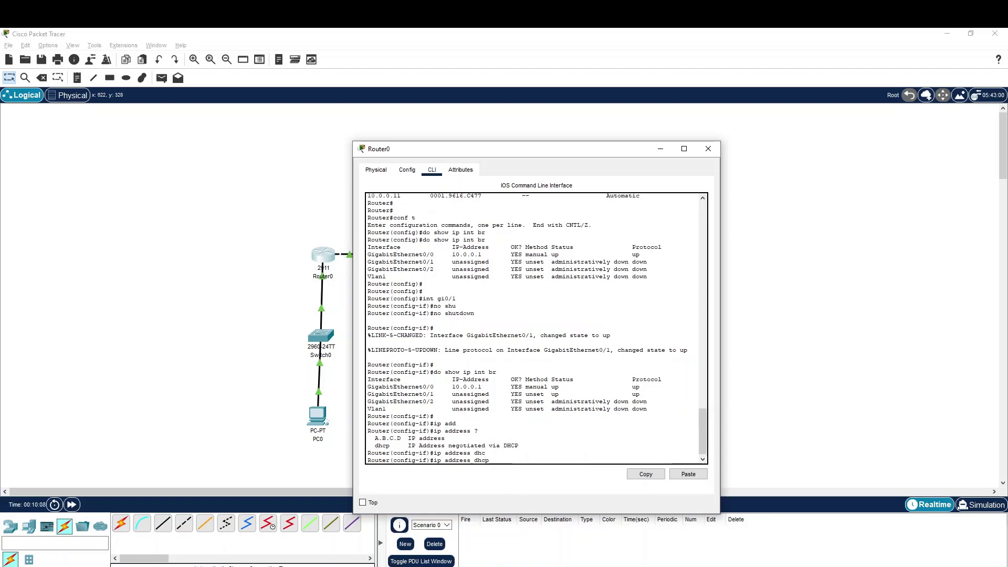
key("Return")
key("Return")
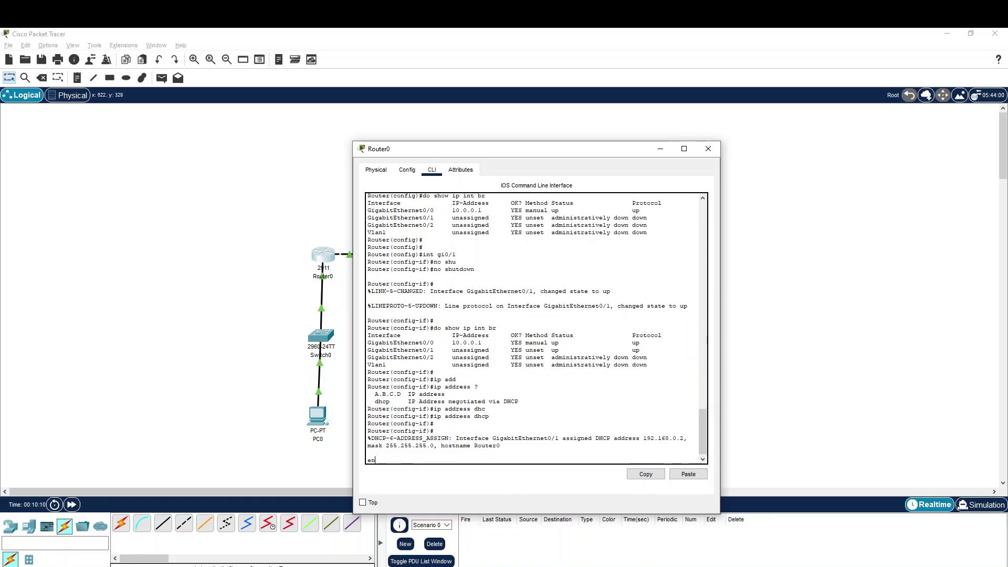
type("end")
key("Return")
key("Return")
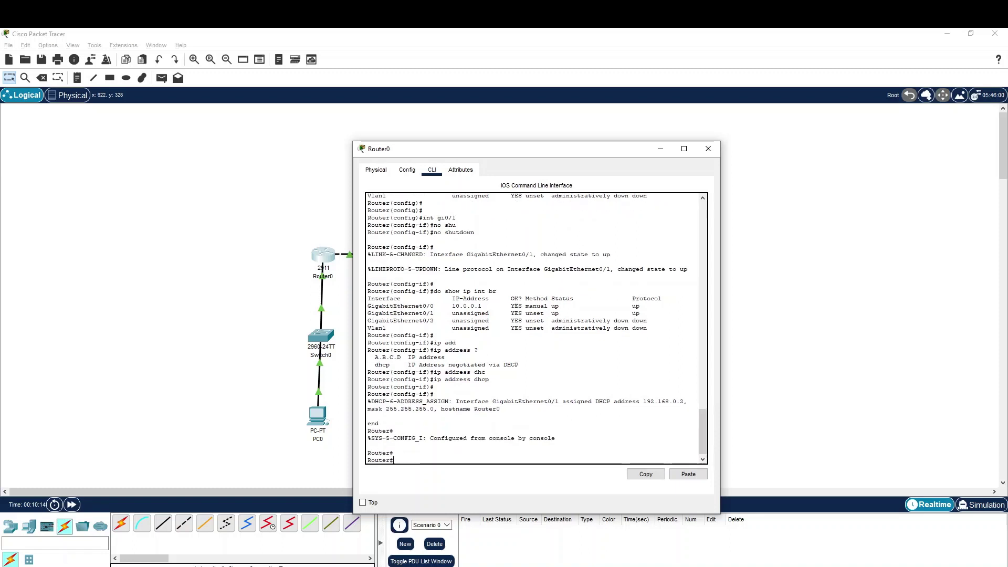
- Move the Router0 window clear of the topology and check GigabitEthernet0/1's assigned address with show ip int brief
left_click_drag(518, 152, 703, 117)
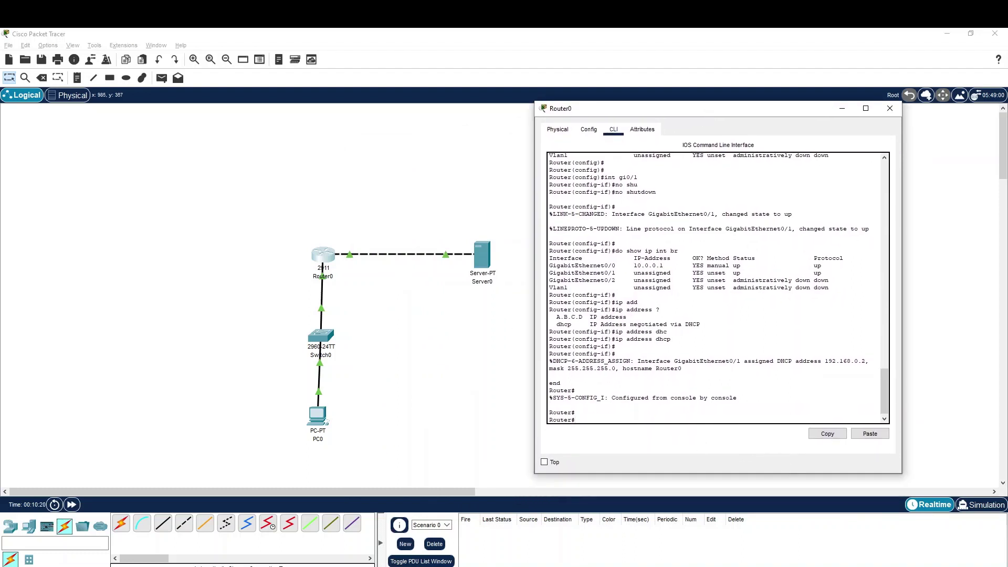
left_click_drag(567, 368, 600, 368)
left_click(600, 368)
type("show ip int br")
key("Tab")
key("Return")
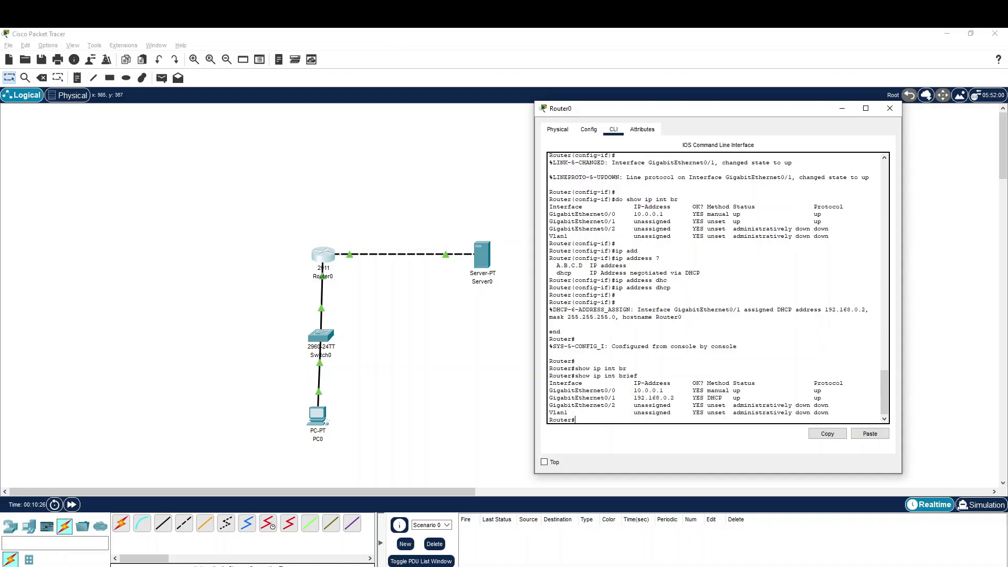
left_click_drag(634, 397, 681, 398)
left_click(678, 405)
left_click(681, 397)
left_click(468, 365)
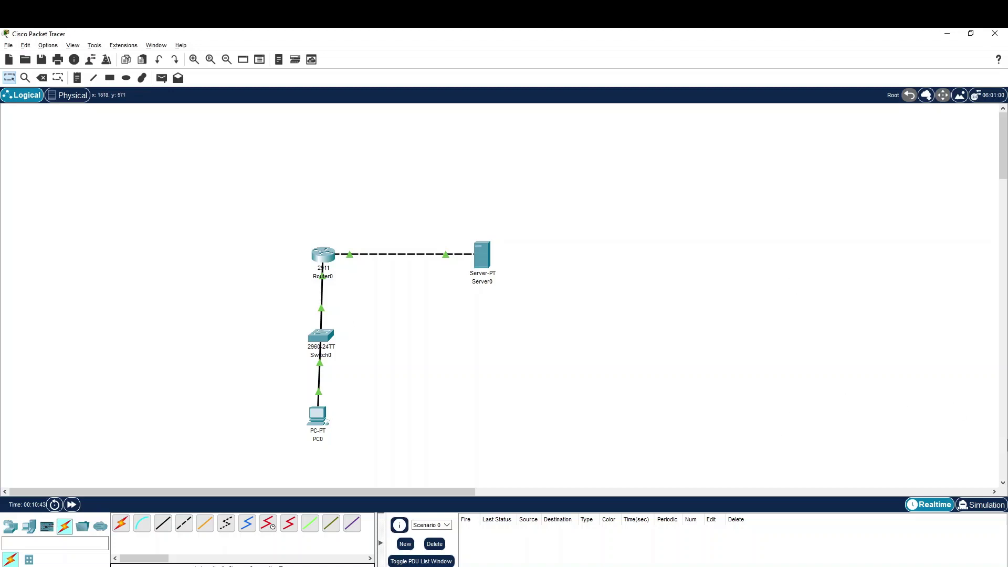
- Play the network traffic briefly in Simulation mode, pause it and return to Realtime mode
left_click(987, 505)
left_click(932, 388)
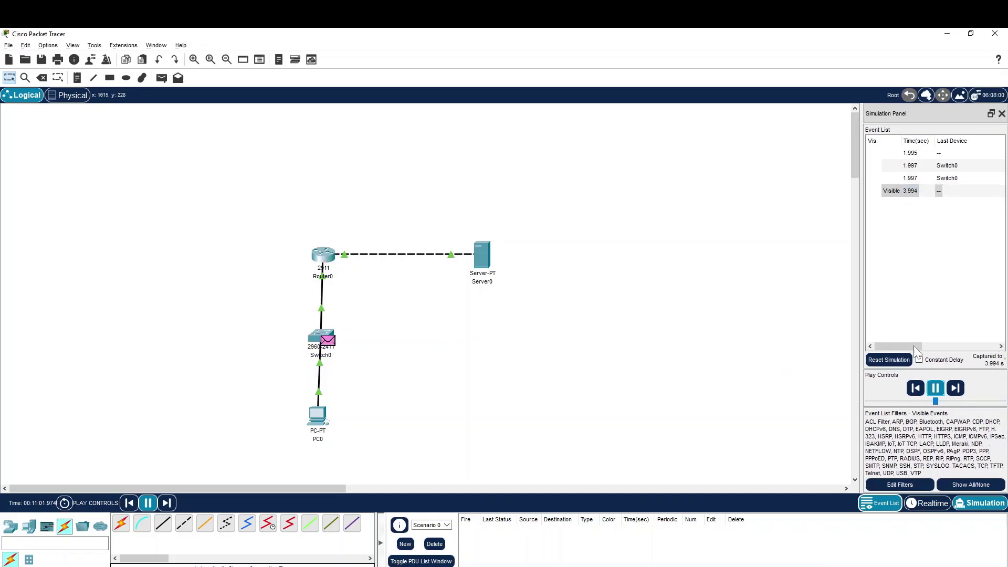
left_click(936, 391)
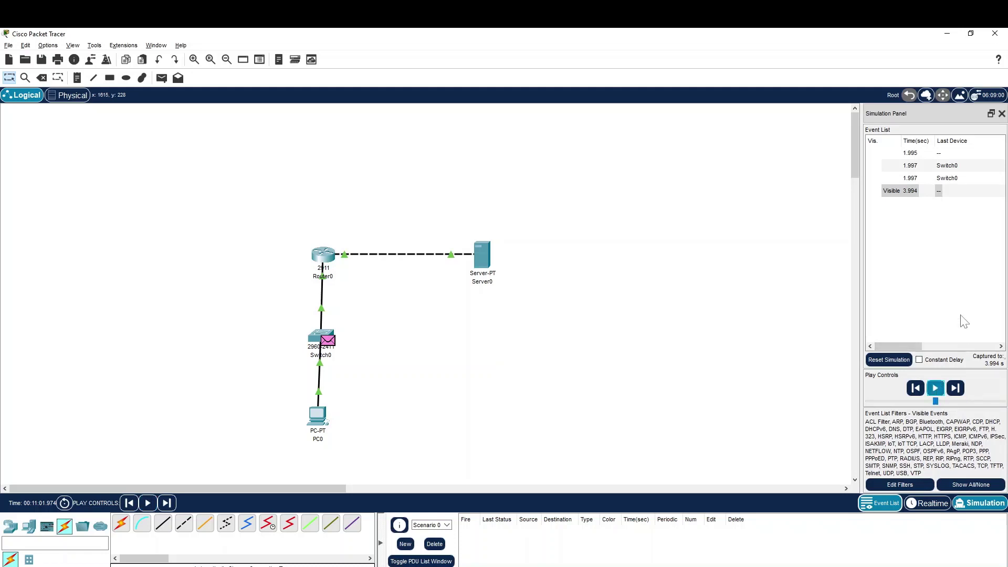
left_click(923, 504)
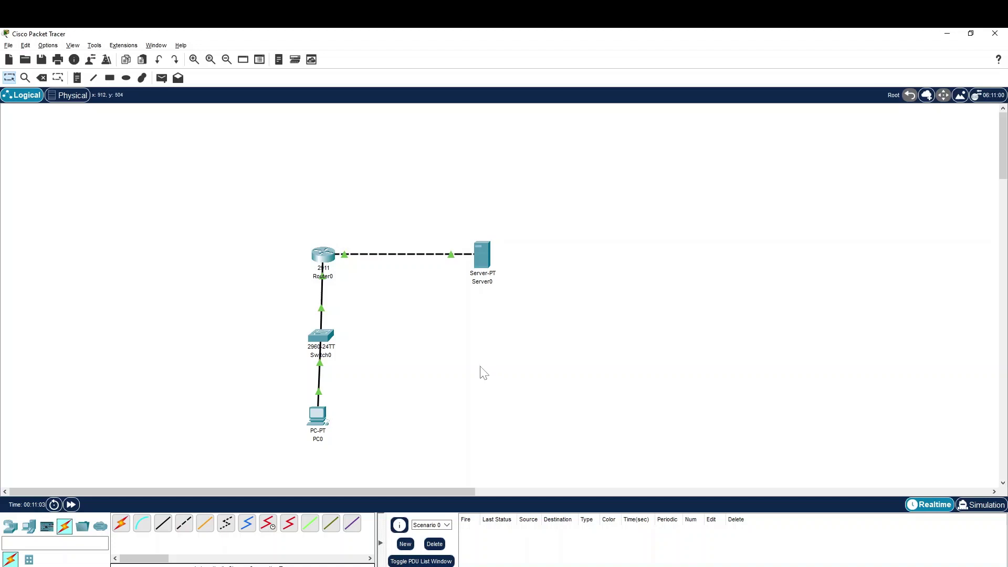